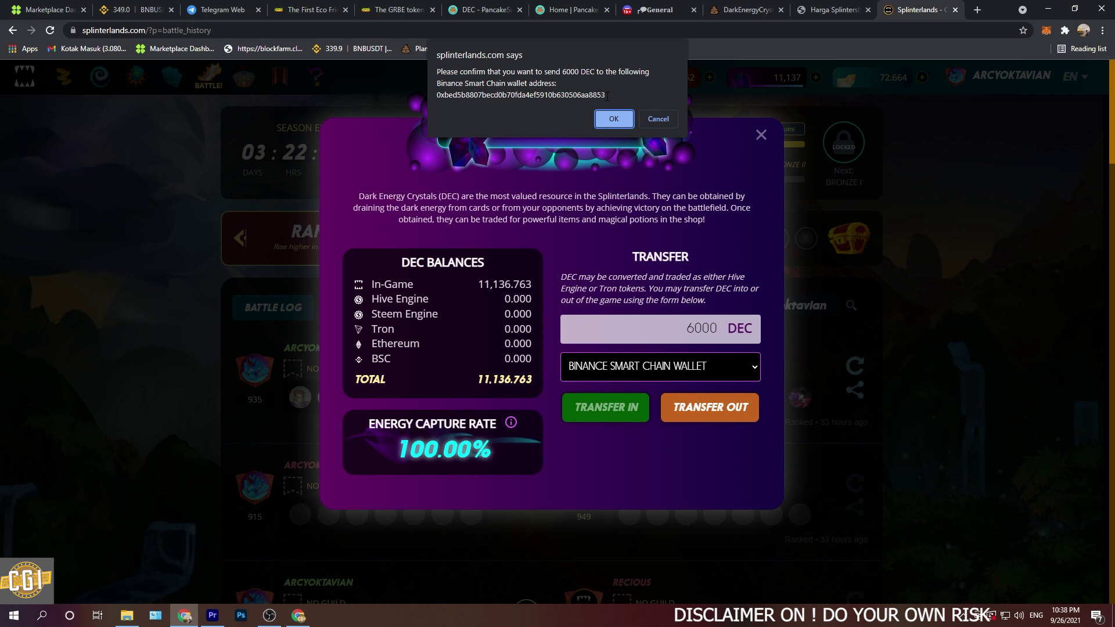
# Confirm sending 6000 DEC to the Binance Smart Chain wallet and approve the Hive Keychain transaction.
pyautogui.moveTo(626, 93); pyautogui.dragTo(435, 94)
pyautogui.click(522, 87)
pyautogui.click(614, 119)
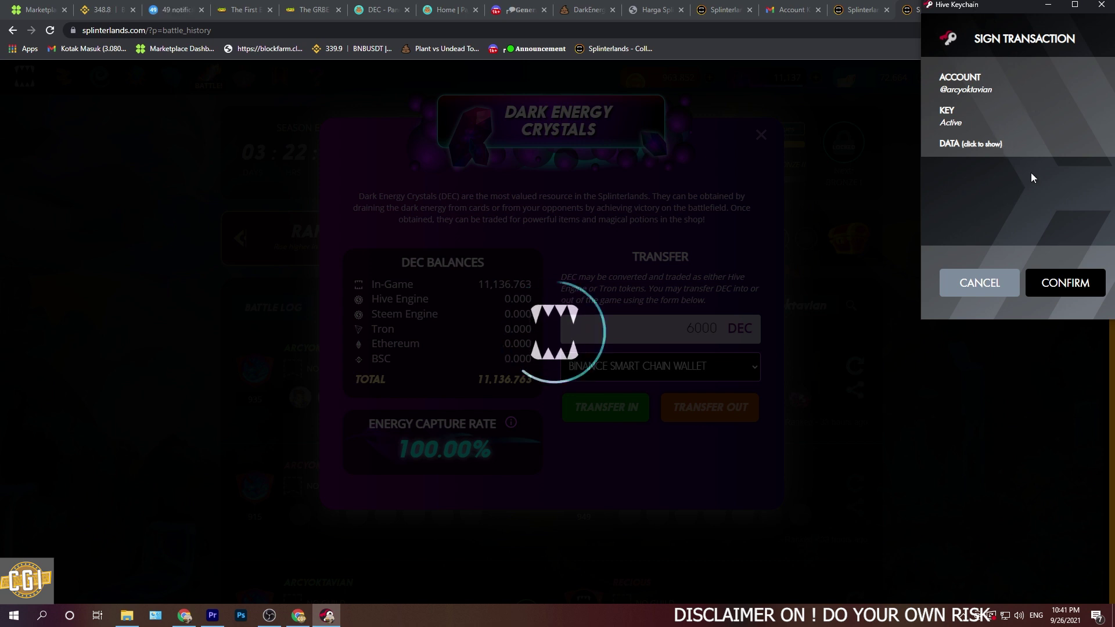
pyautogui.click(1075, 291)
pyautogui.click(998, 108)
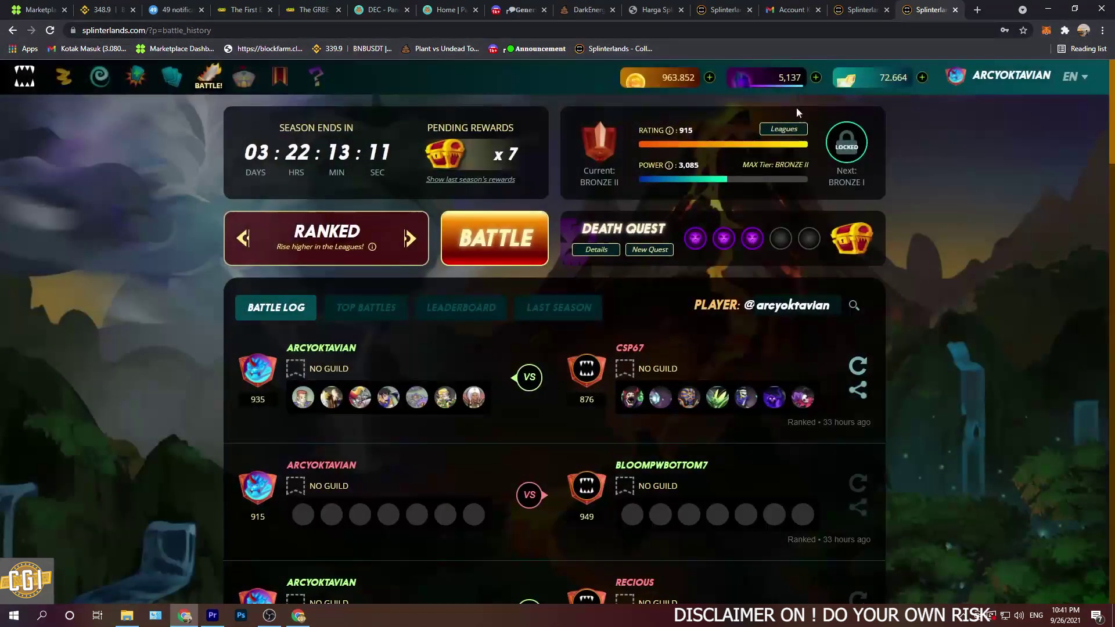
# Check the in-game Dark Energy Crystals balance and the DEC holding in the MetaMask wallet.
pyautogui.moveTo(782, 77)
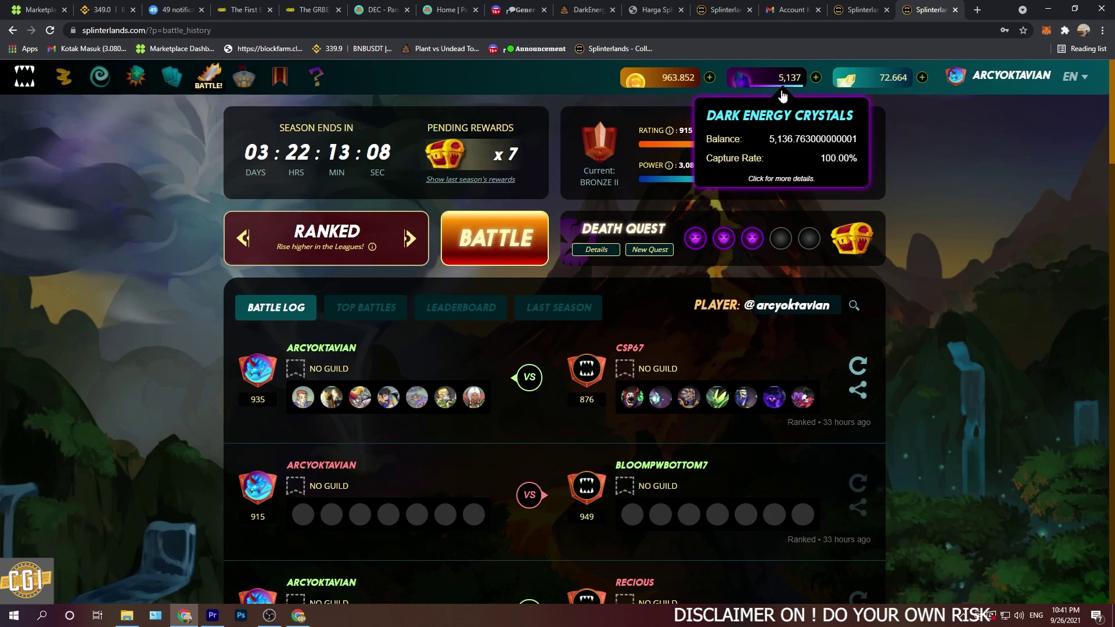
pyautogui.click(1046, 29)
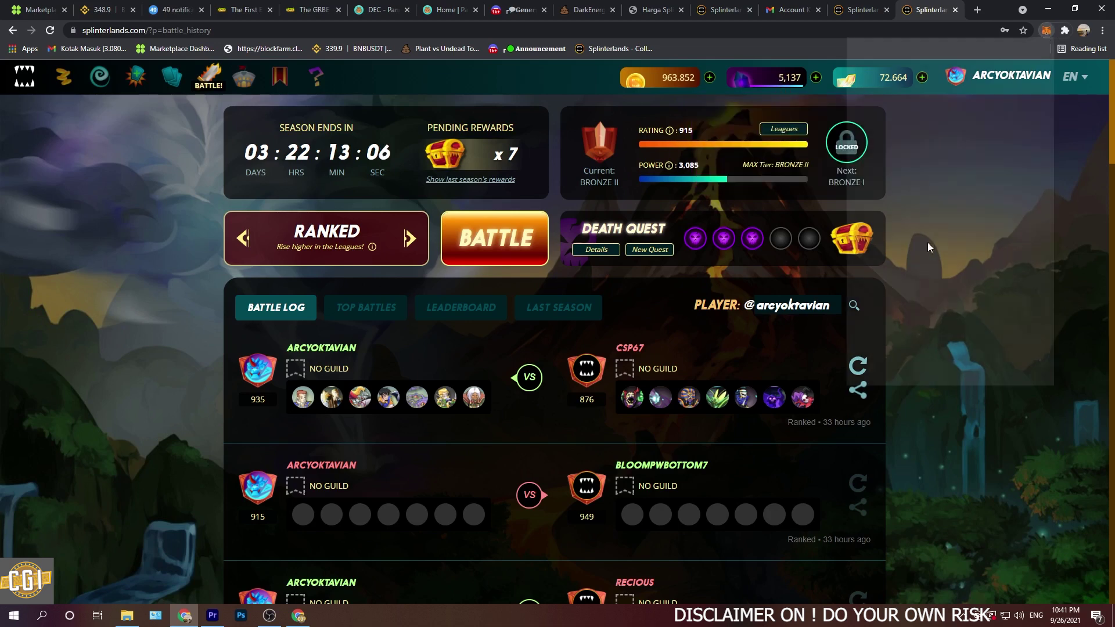
pyautogui.scroll(-3, 1039, 323)
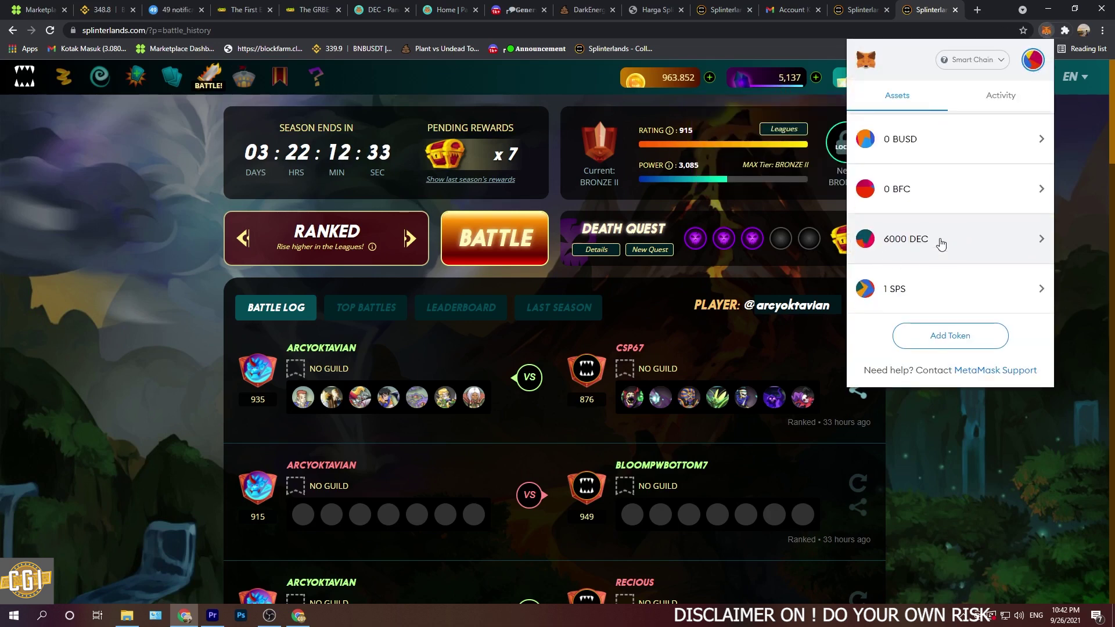
pyautogui.click(1010, 241)
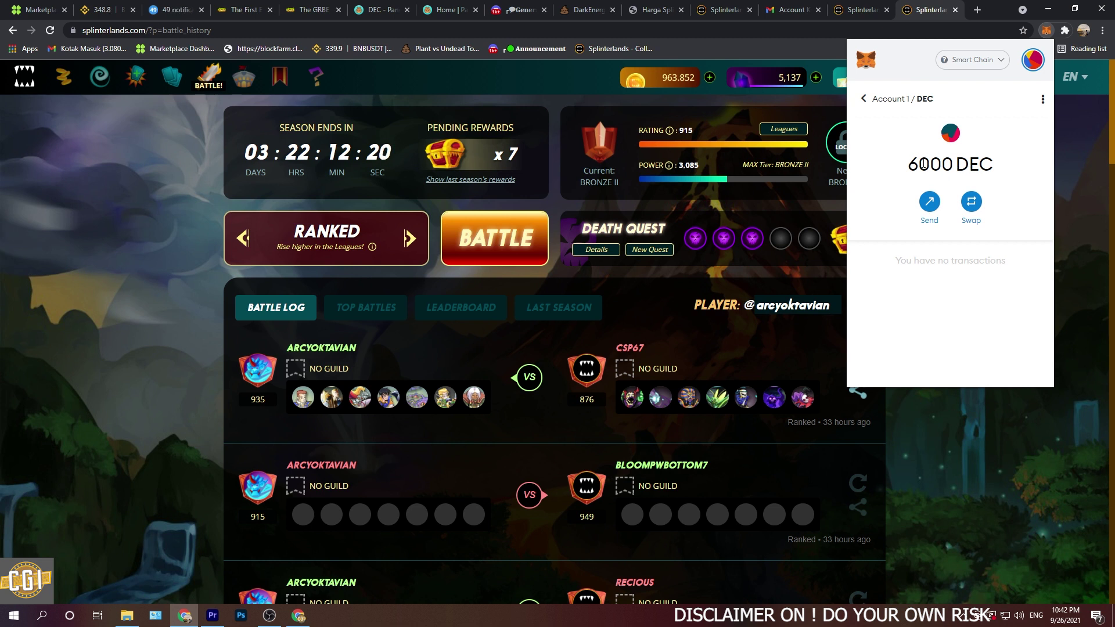
pyautogui.click(863, 100)
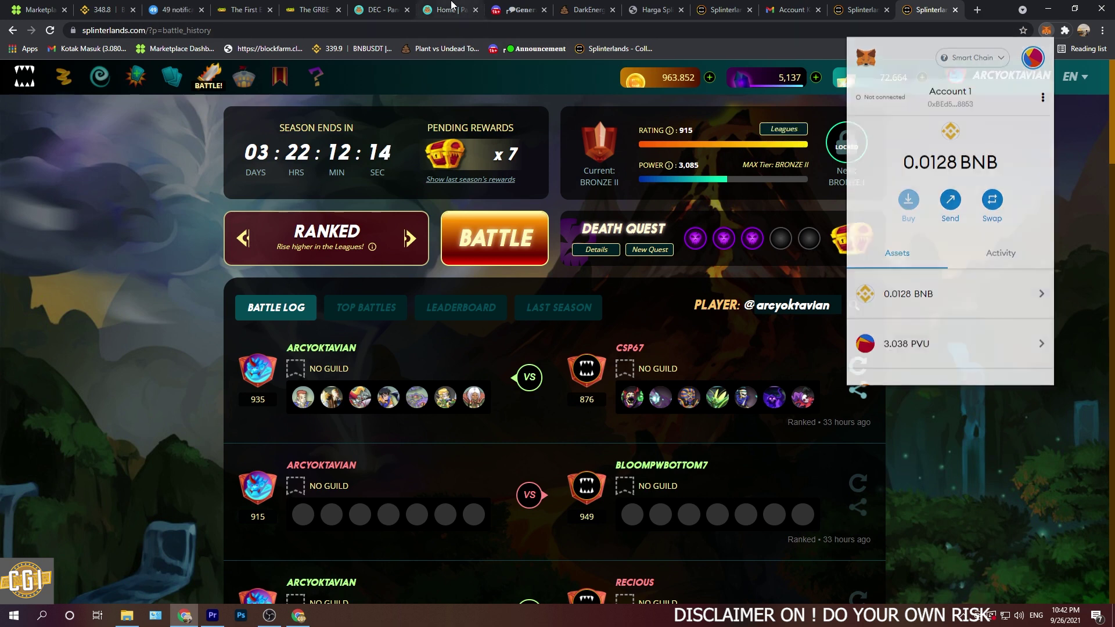
# Switch to PancakeSwap's Exchange page, reverse the swap direction and open the token selection for the From side.
pyautogui.click(447, 10)
pyautogui.moveTo(140, 80)
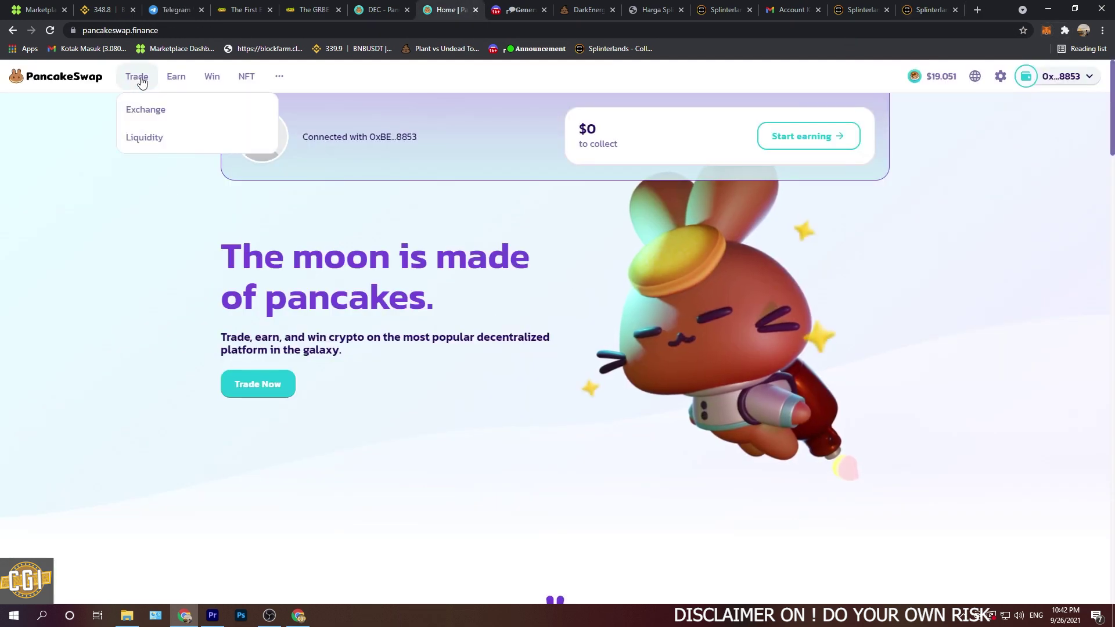
pyautogui.click(143, 110)
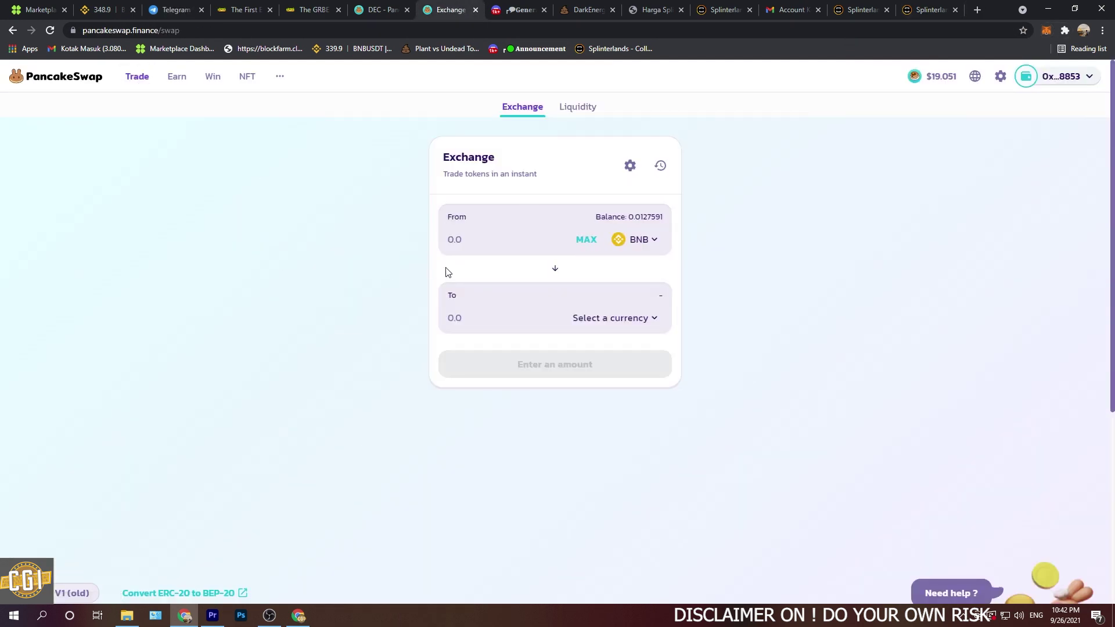
pyautogui.click(555, 270)
pyautogui.click(616, 241)
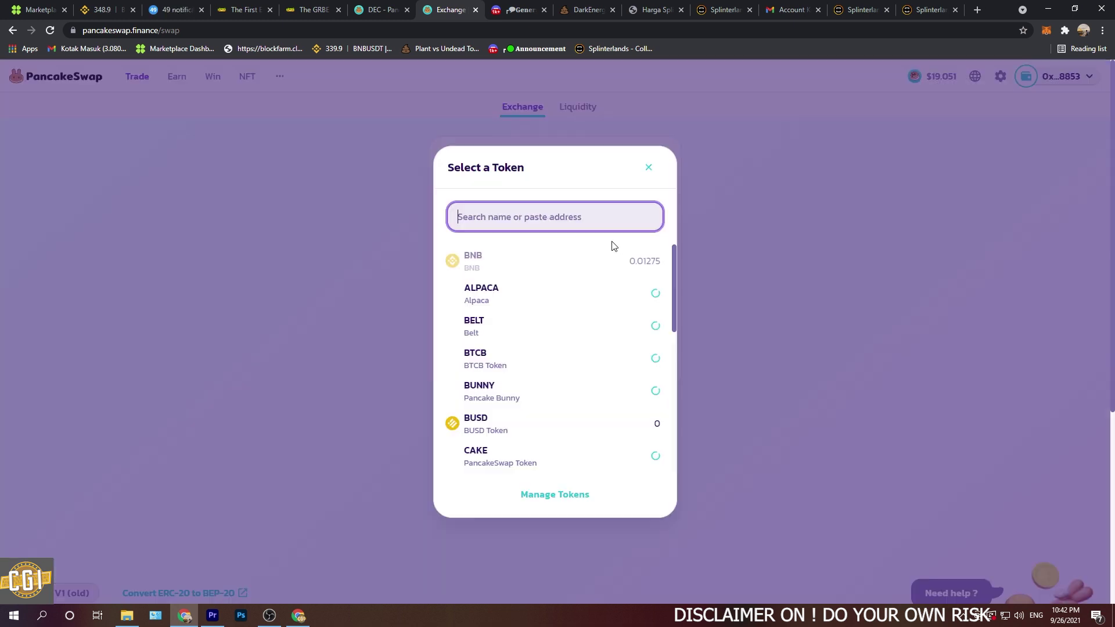
pyautogui.write('dec')
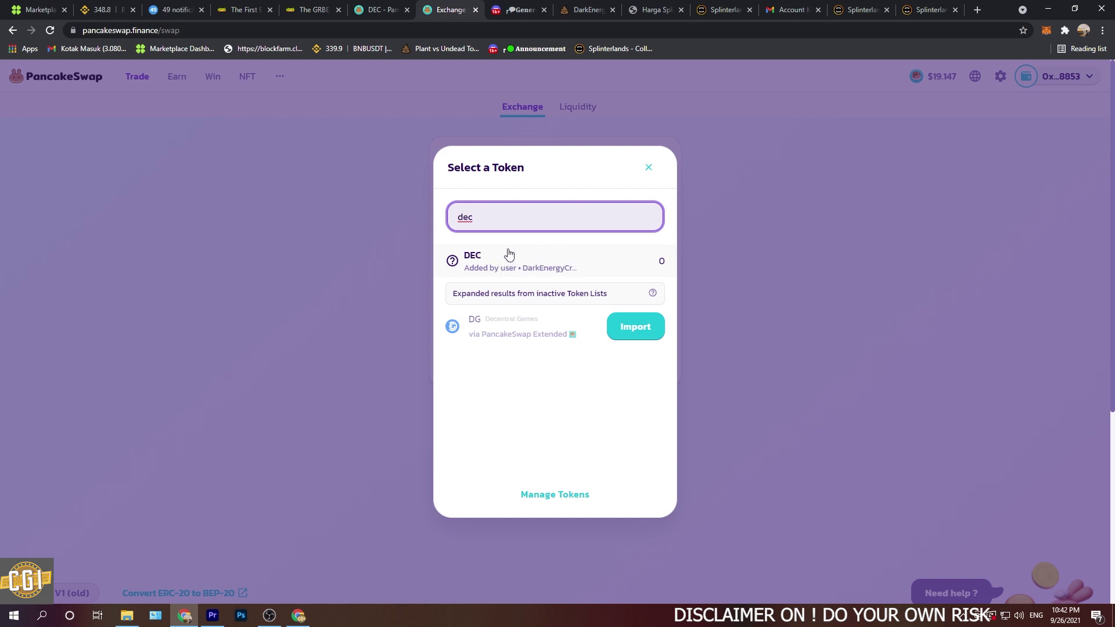
pyautogui.hotkey('ctrl', 'a')
pyautogui.press('BackSpace')
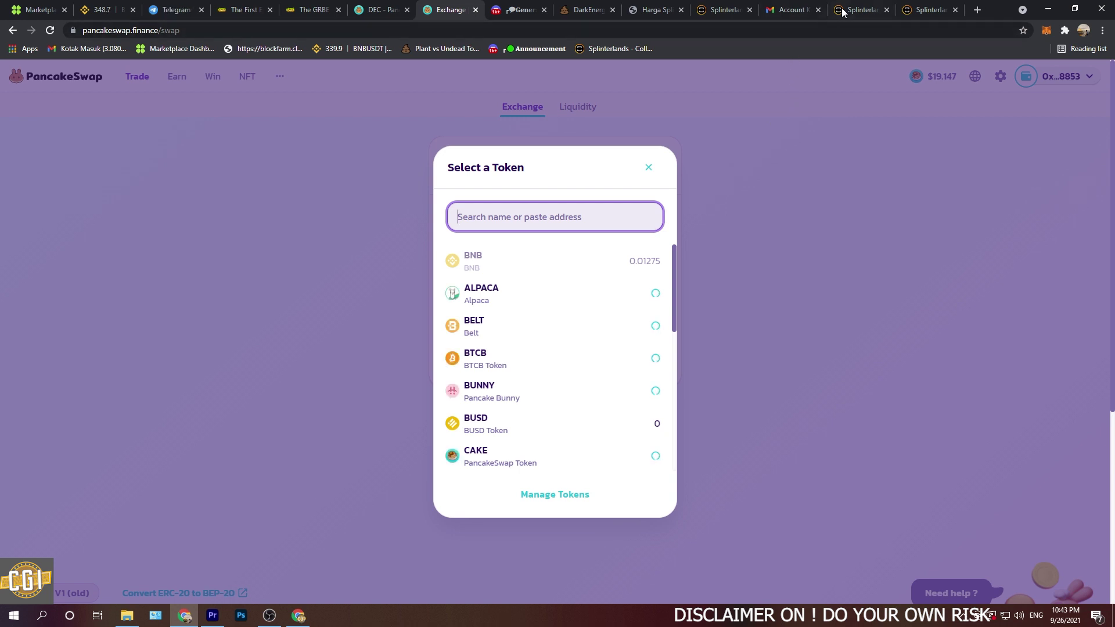
# Find Dark Energy Crystals on CoinMarketCap by searching for dec and copy its Binance Smart Chain contract address.
pyautogui.click(654, 10)
pyautogui.click(892, 103)
pyautogui.write('dec')
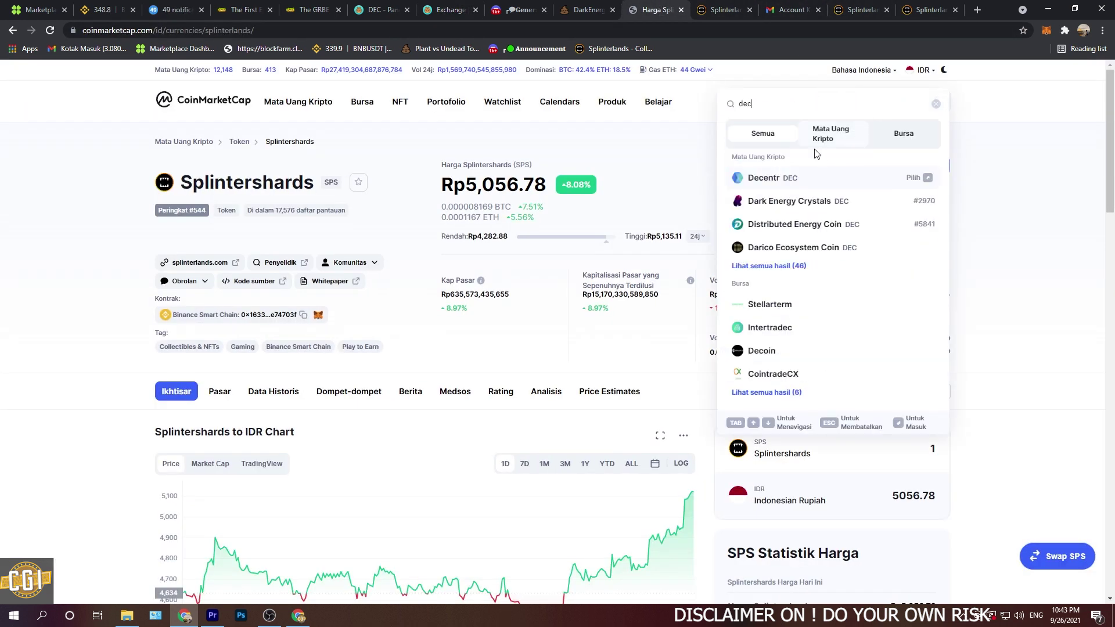
pyautogui.click(801, 203)
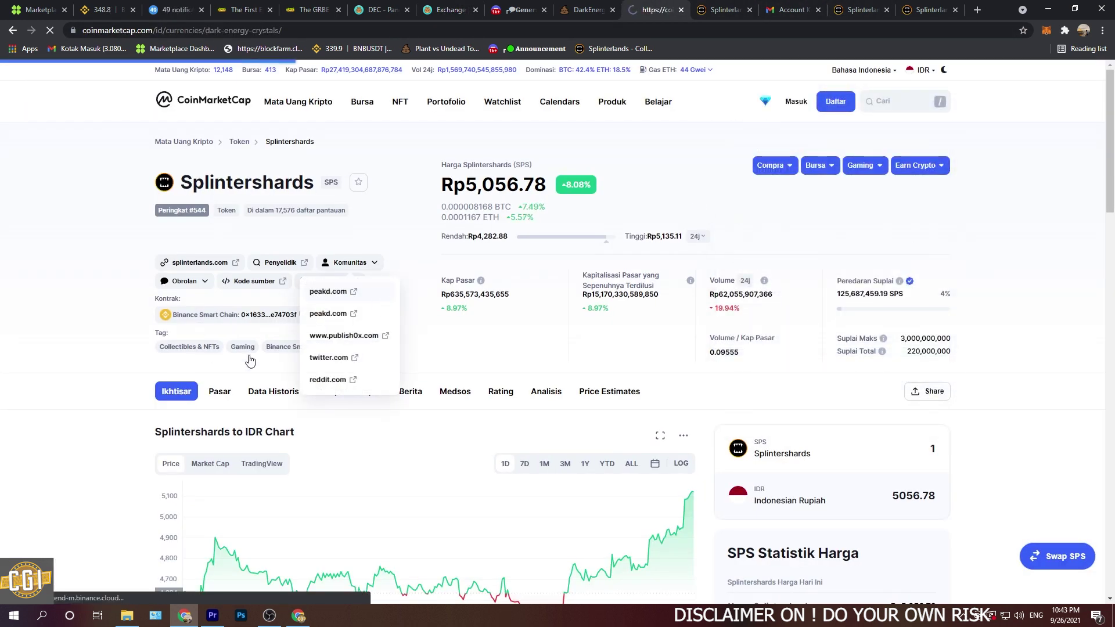
pyautogui.moveTo(328, 296)
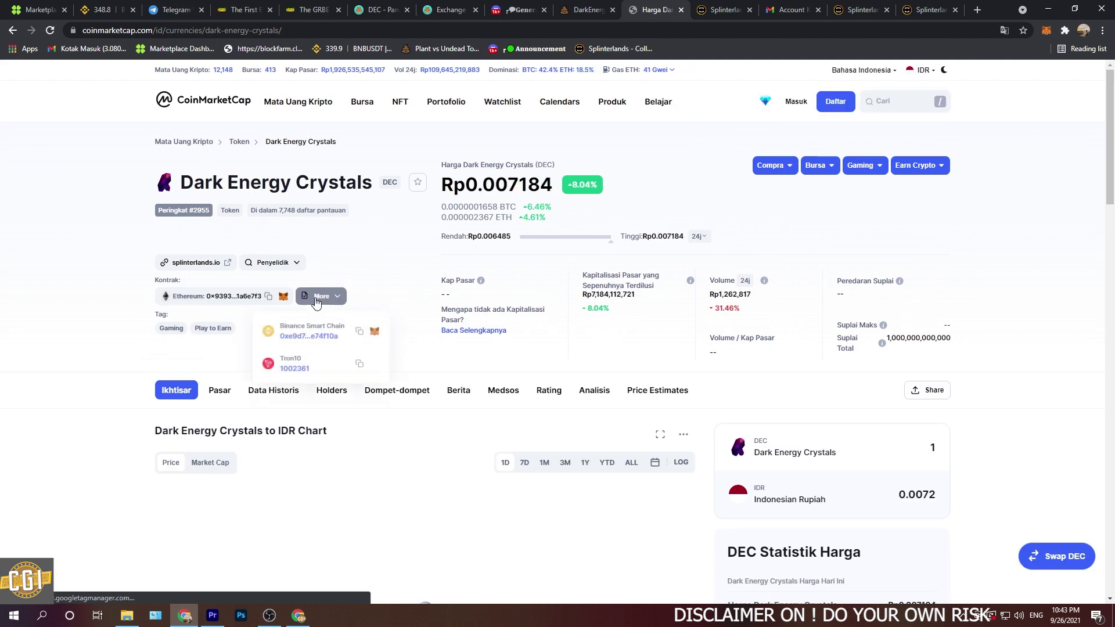
pyautogui.click(360, 333)
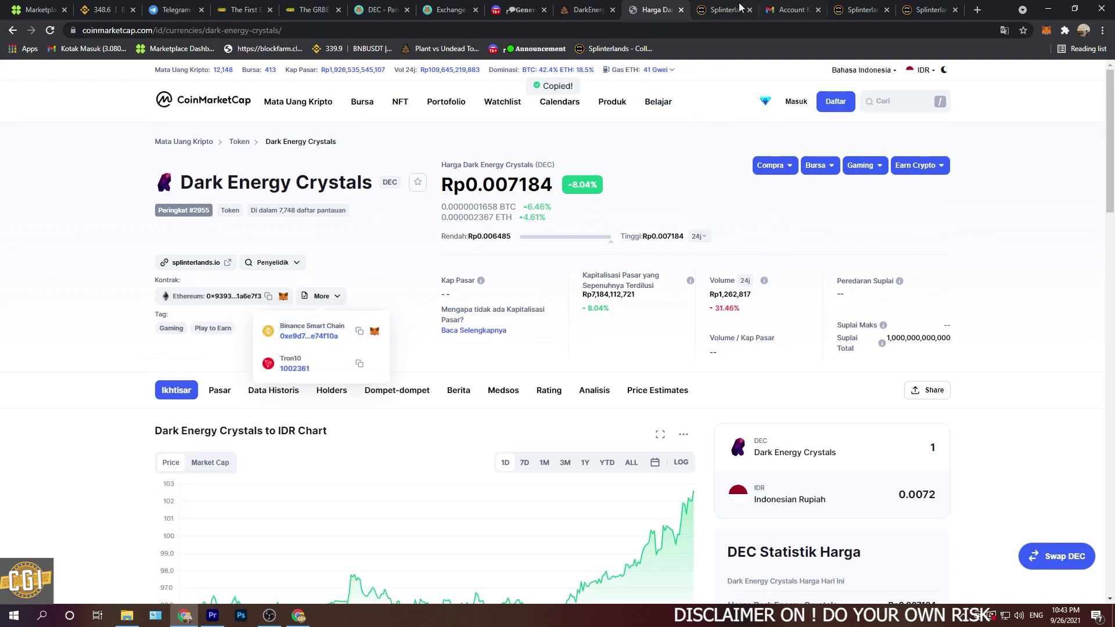
# Return to PancakeSwap and choose DEC as the From token by searching with the copied contract address.
pyautogui.click(450, 10)
pyautogui.rightClick(495, 217)
pyautogui.click(529, 302)
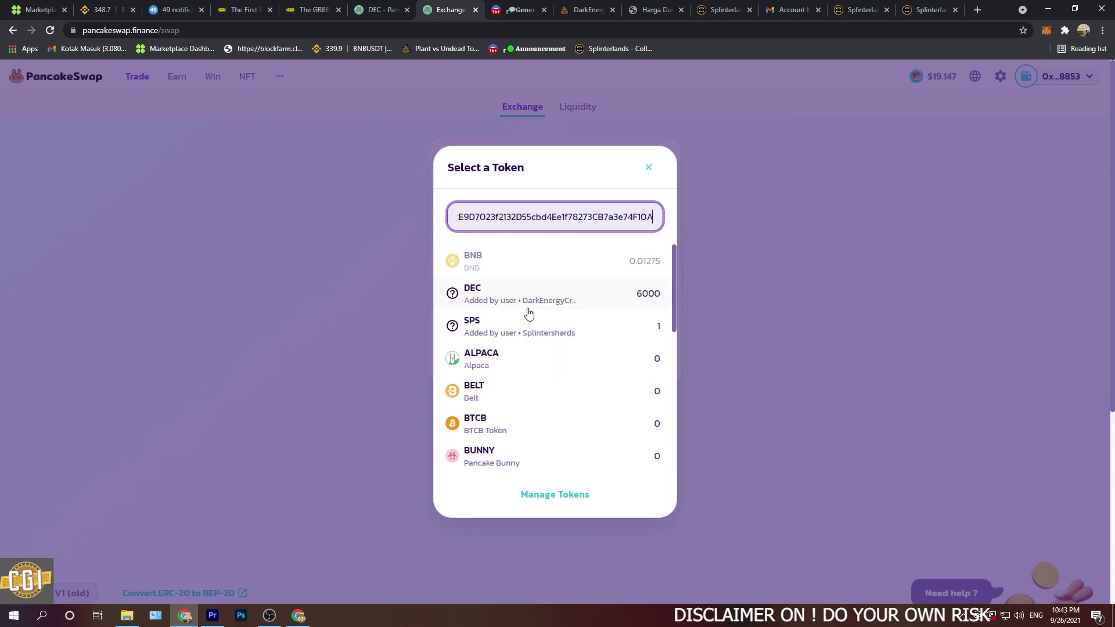
pyautogui.click(537, 256)
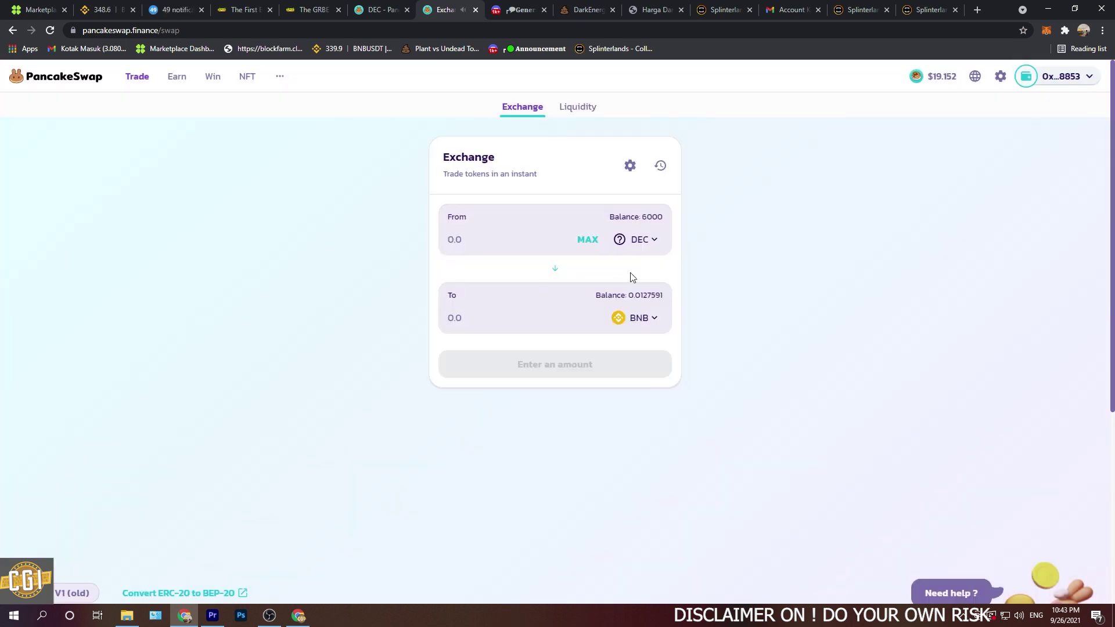
# Set BUSD as the token to receive in the exchange.
pyautogui.click(637, 318)
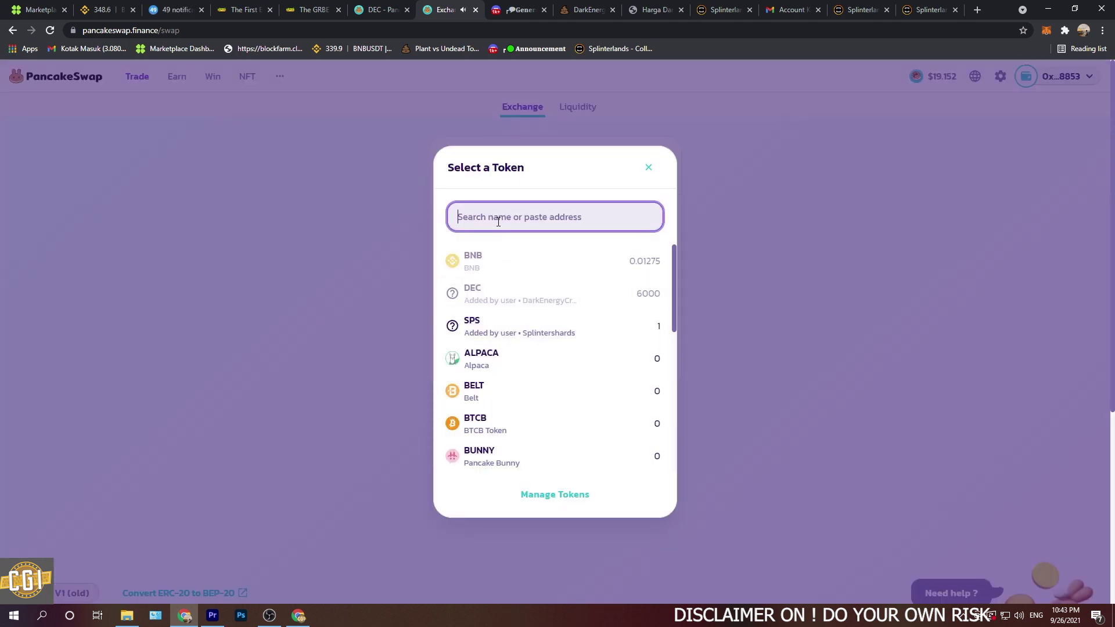
pyautogui.write('busd')
pyautogui.click(477, 262)
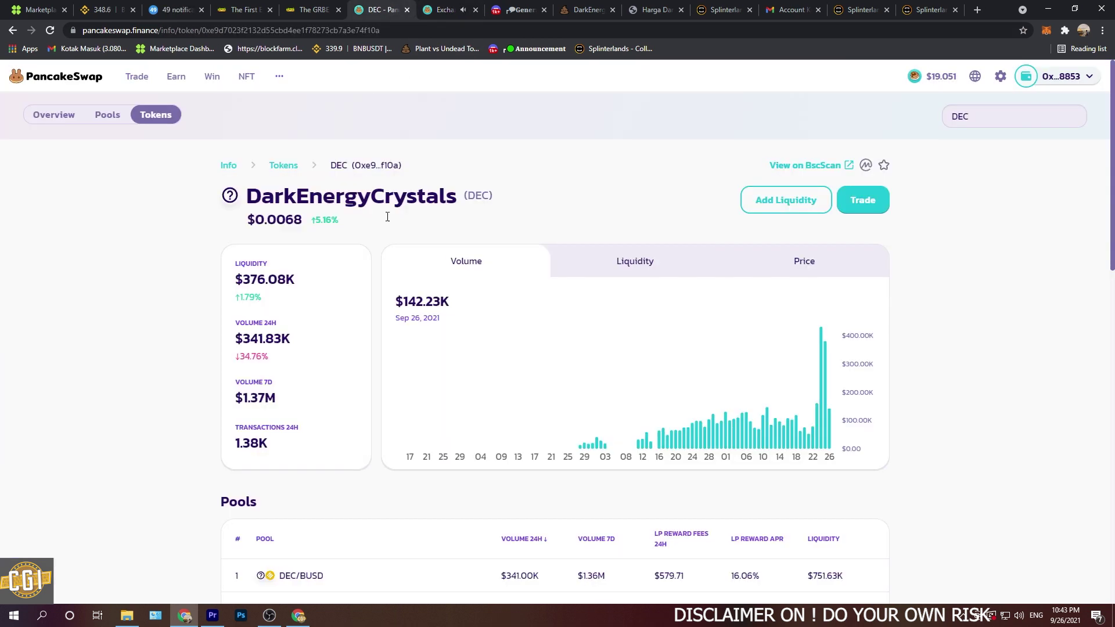
# Examine the liquidity pools listed on PancakeSwap's DarkEnergyCrystals token page, and return to the exchange.
pyautogui.click(381, 9)
pyautogui.scroll(-5, 269, 356)
pyautogui.scroll(5, 191, 254)
pyautogui.scroll(-4, 299, 239)
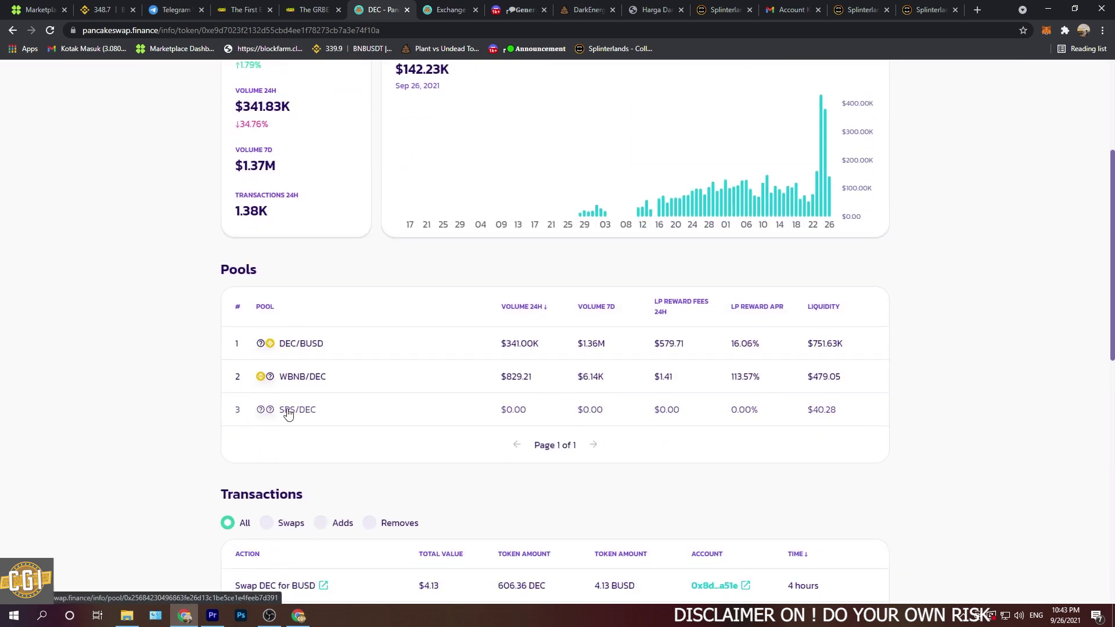
pyautogui.hotkey('ctrl', 'Tab')
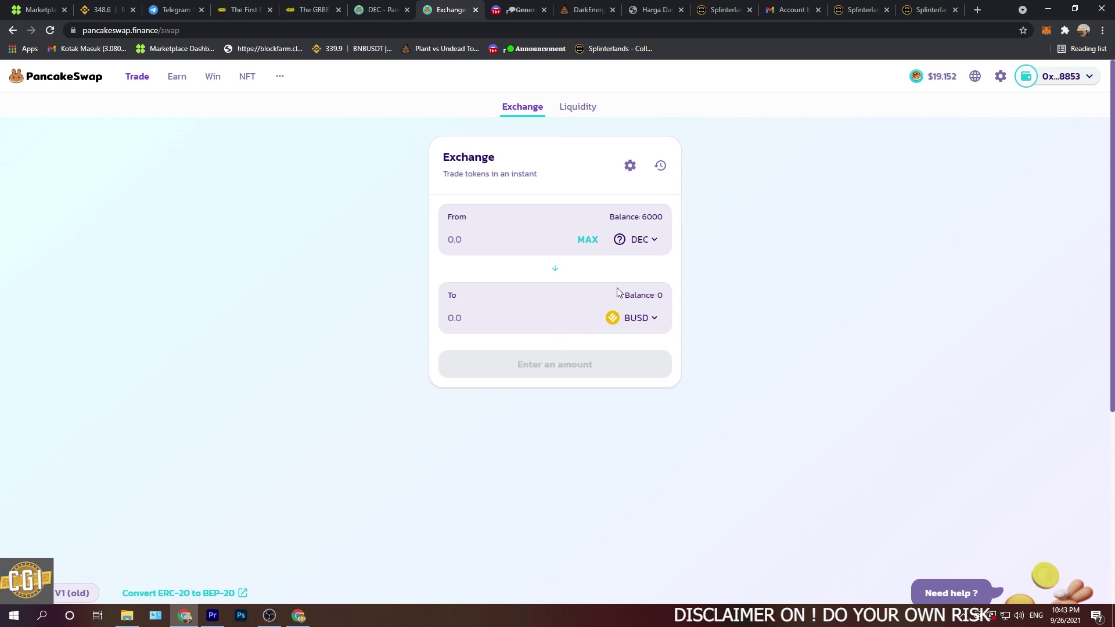
# Swap the full 6000 DEC balance for BUSD and approve the transaction in MetaMask.
pyautogui.click(588, 239)
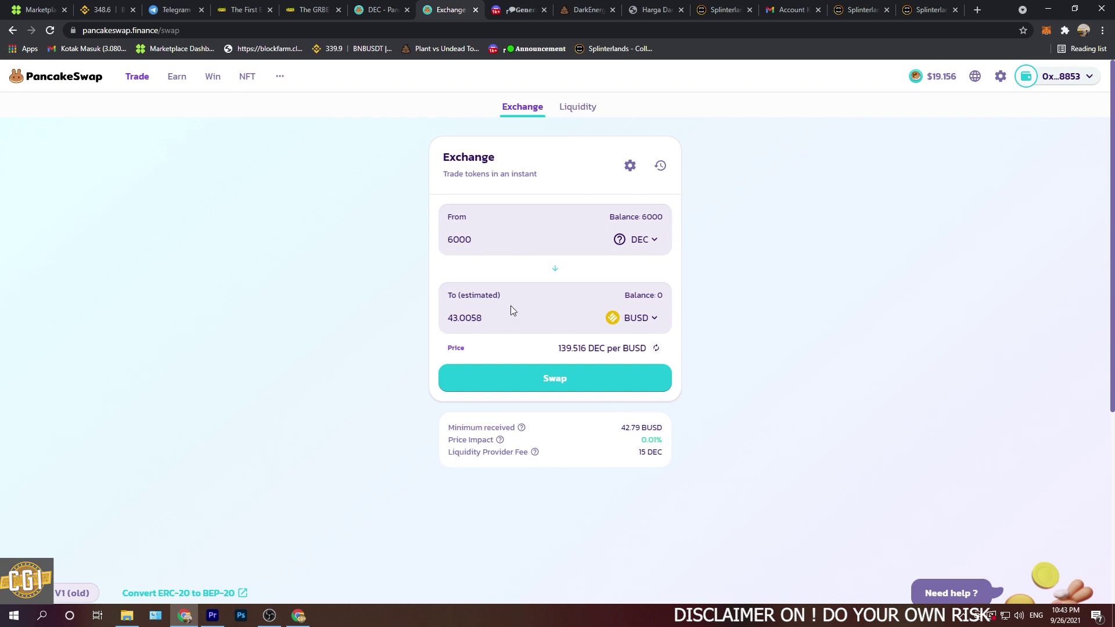
pyautogui.click(563, 381)
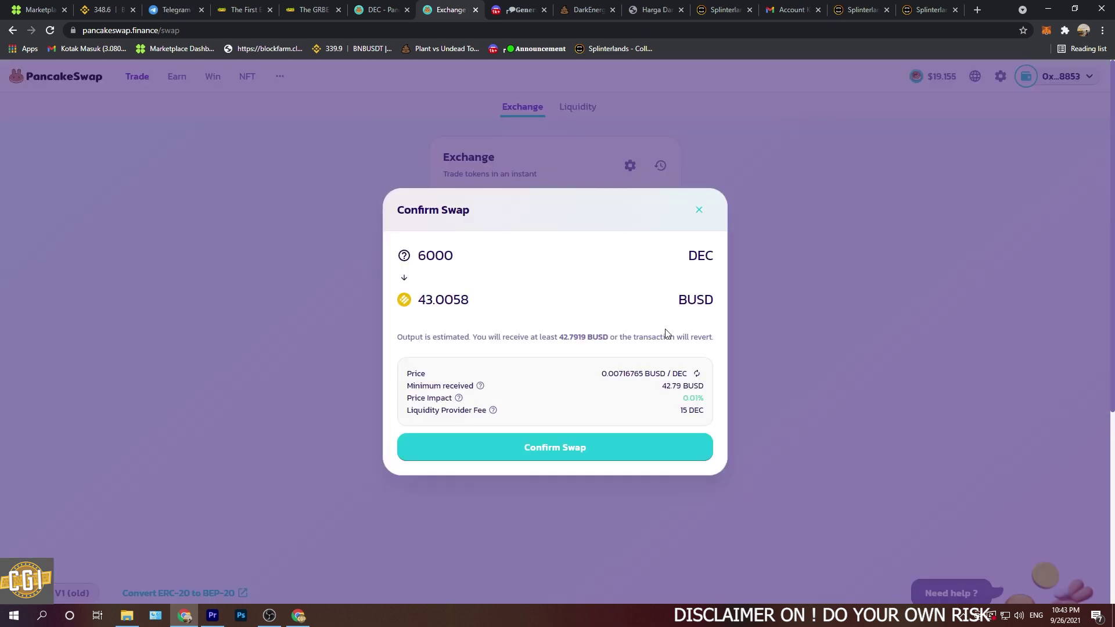
pyautogui.scroll(-2, 530, 393)
pyautogui.click(553, 447)
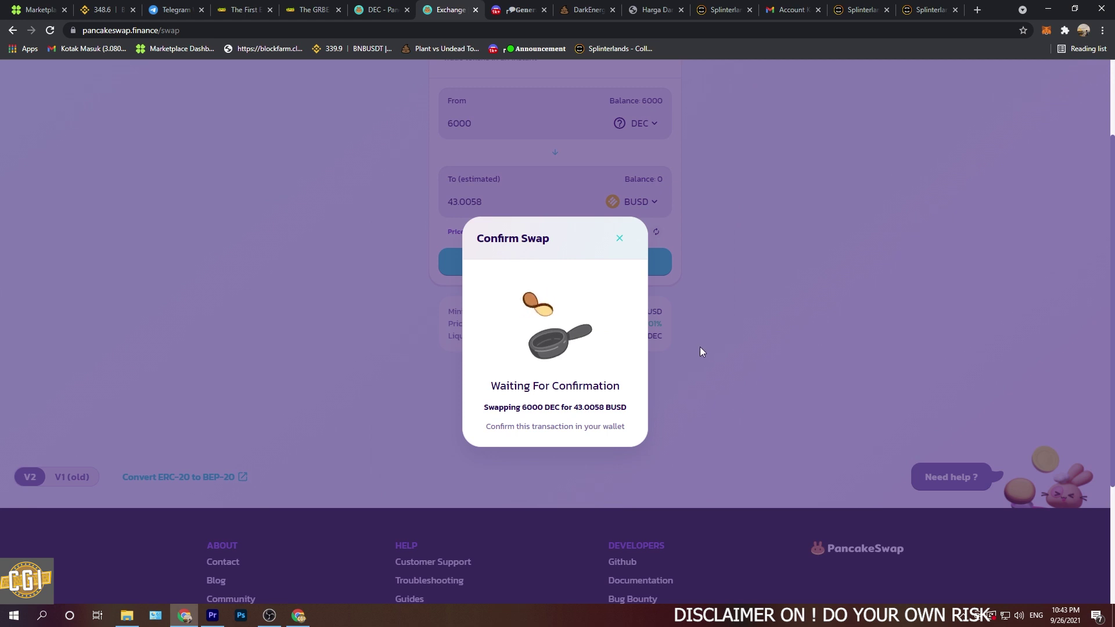
pyautogui.scroll(2, 699, 347)
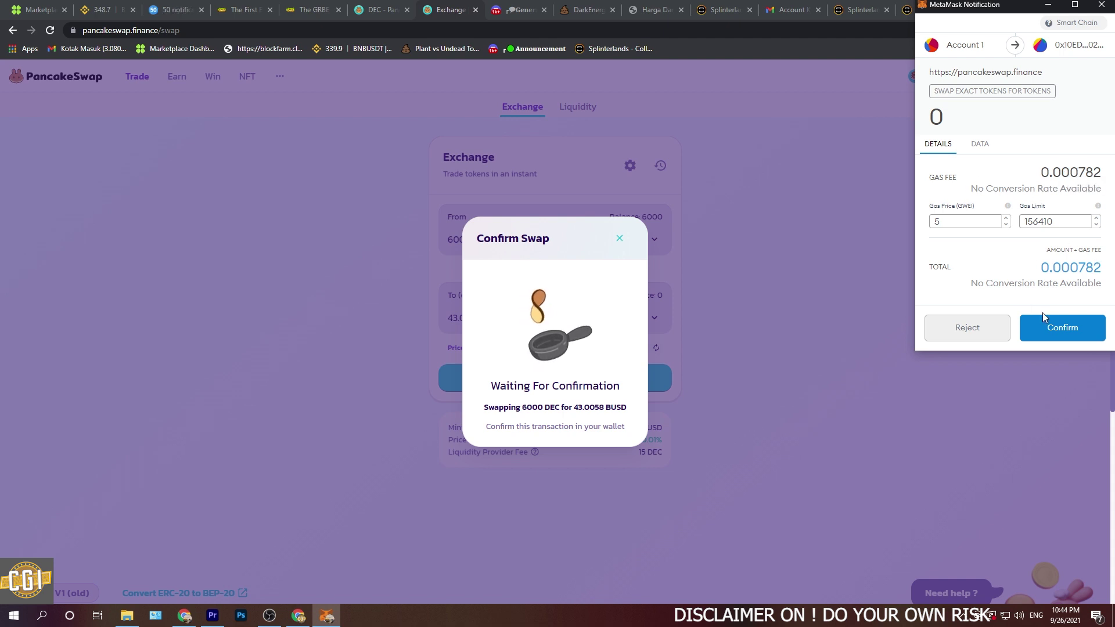
pyautogui.click(1062, 325)
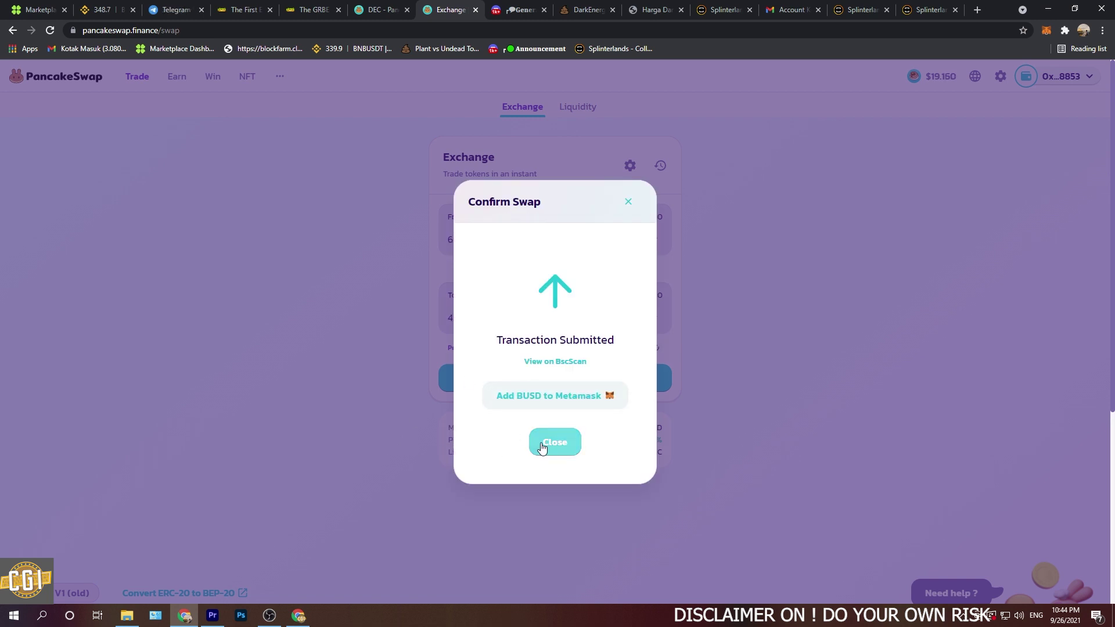
pyautogui.click(549, 444)
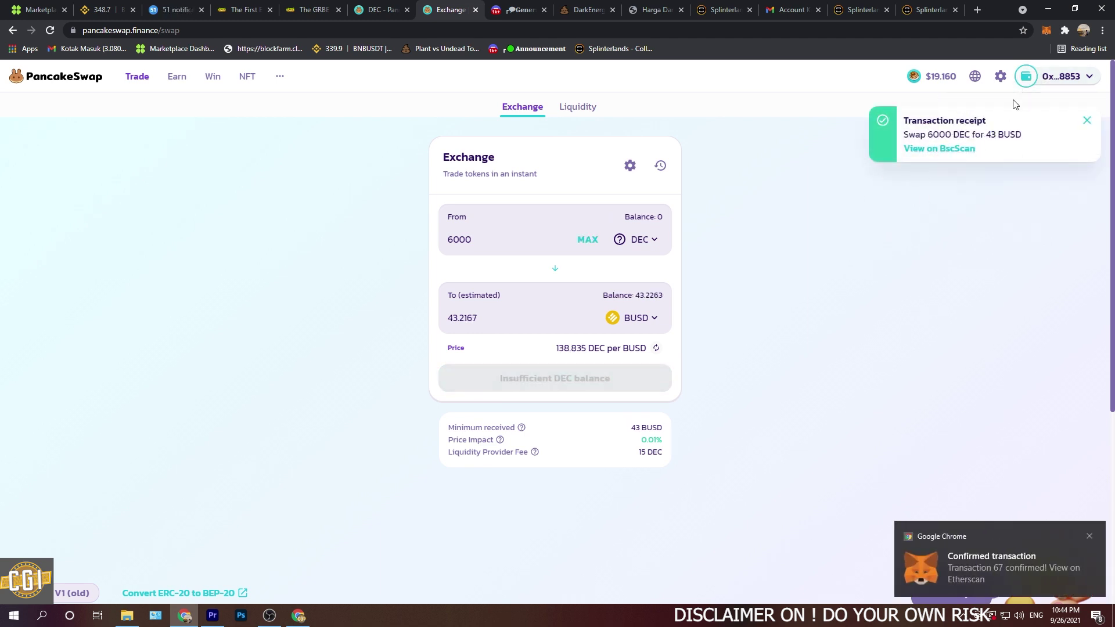
# Check the BUSD and DEC balances among the assets in the MetaMask wallet.
pyautogui.moveTo(999, 183)
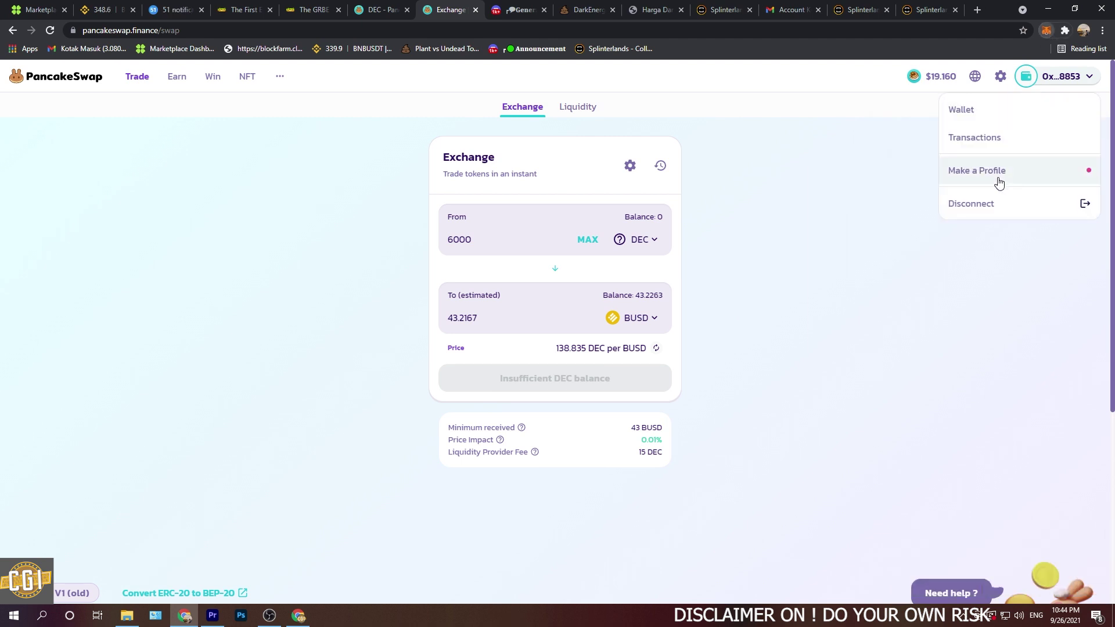
pyautogui.click(1045, 31)
pyautogui.click(882, 256)
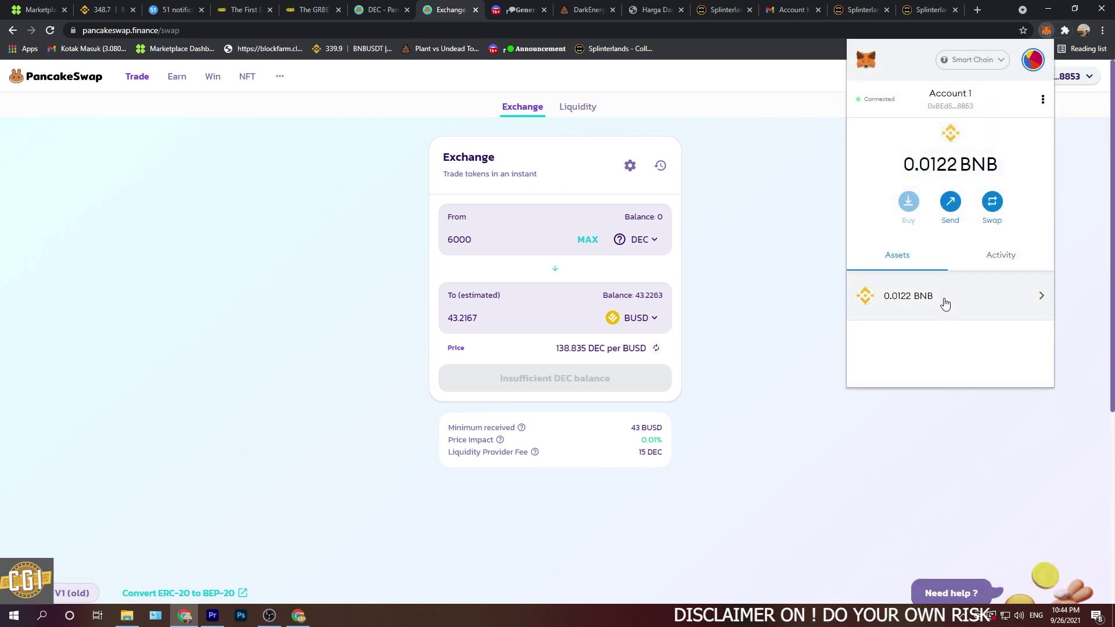
pyautogui.scroll(-3, 945, 303)
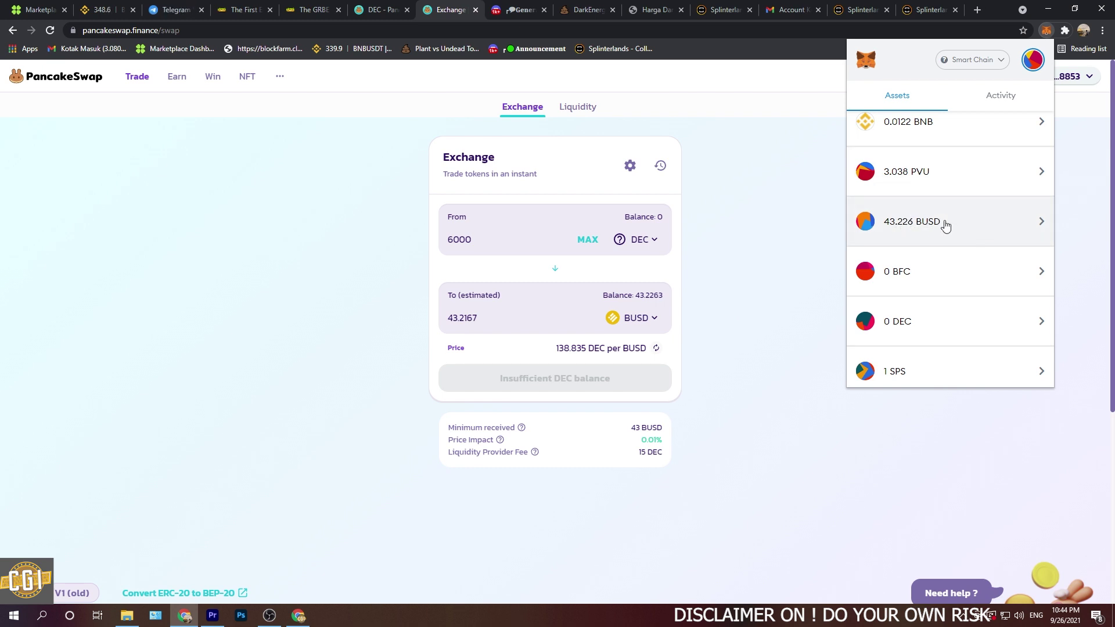
pyautogui.scroll(-2, 946, 238)
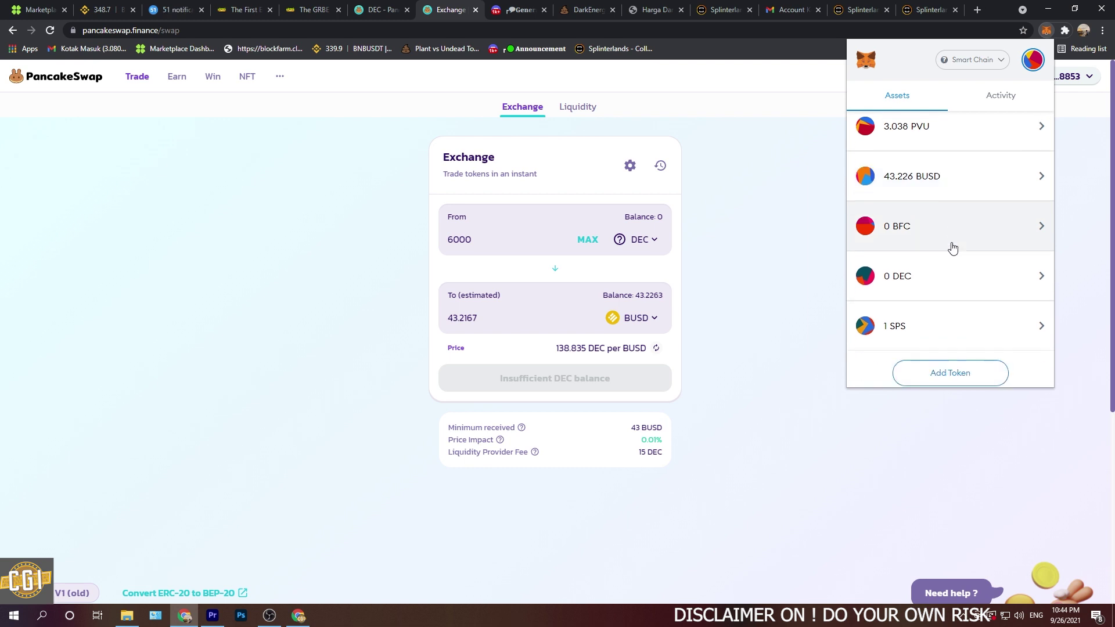
# Start adding a custom token in MetaMask, and look up Binance USD's contract addresses on CoinMarketCap.
pyautogui.click(948, 334)
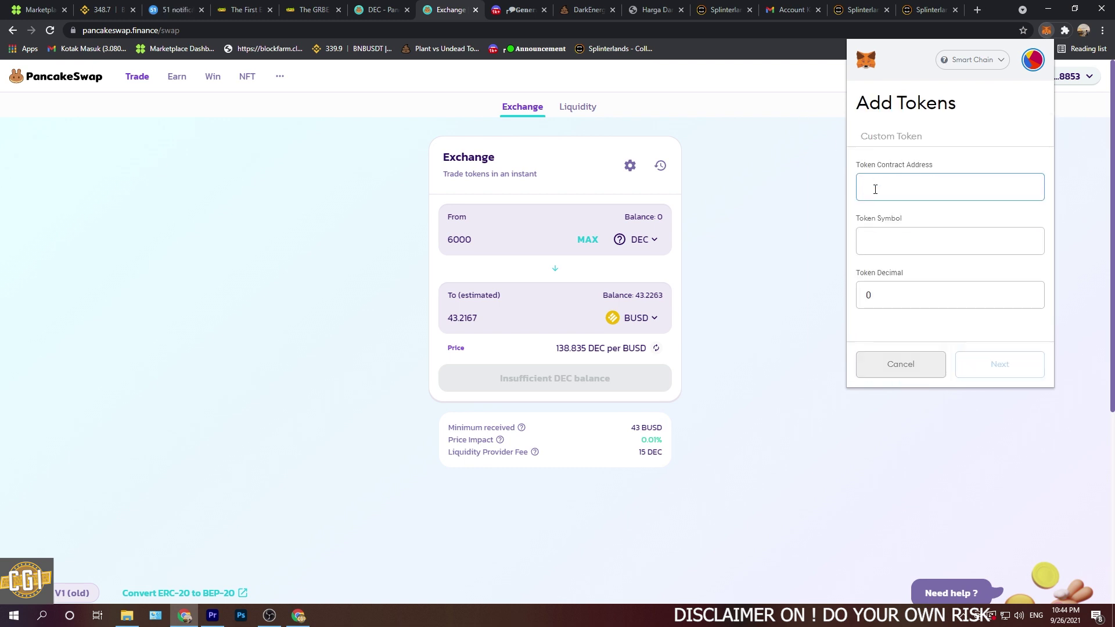
pyautogui.click(655, 9)
pyautogui.click(890, 100)
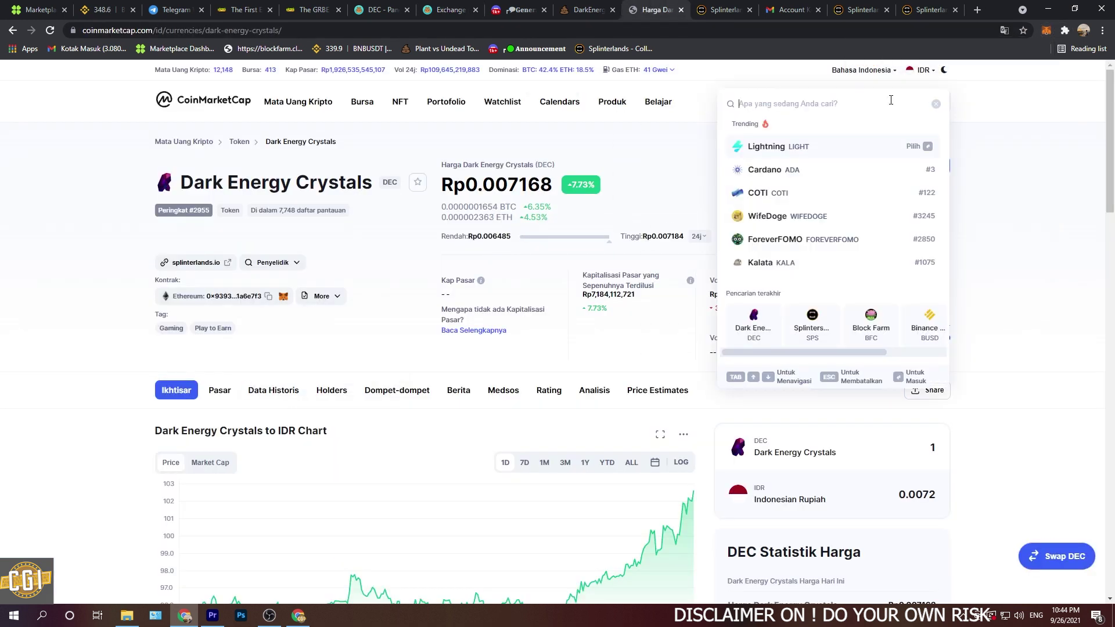
pyautogui.write('busd')
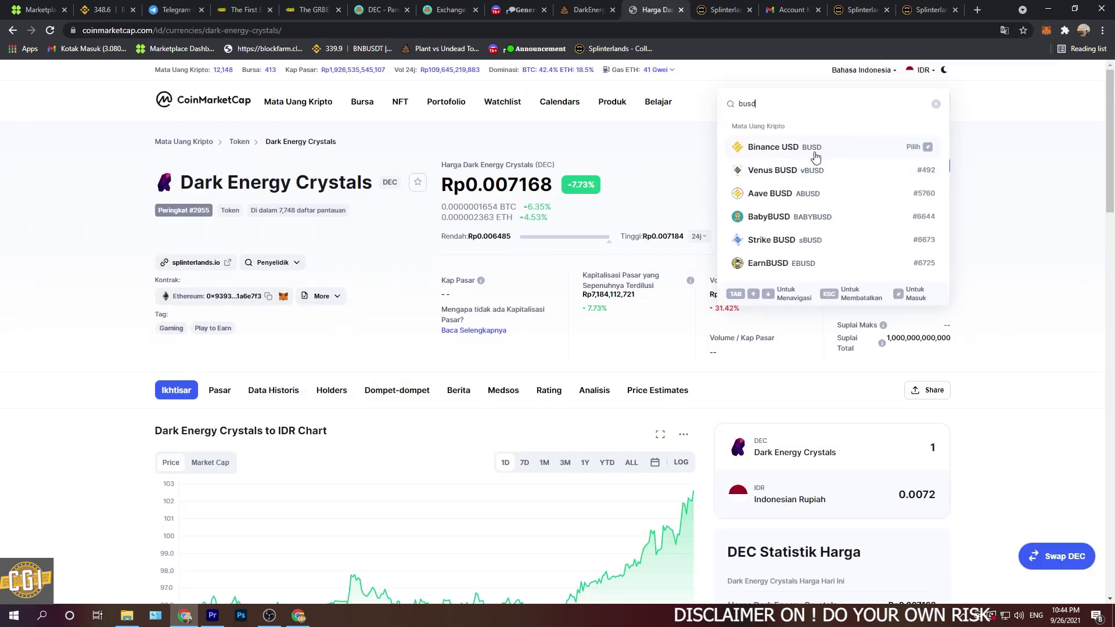
pyautogui.click(817, 148)
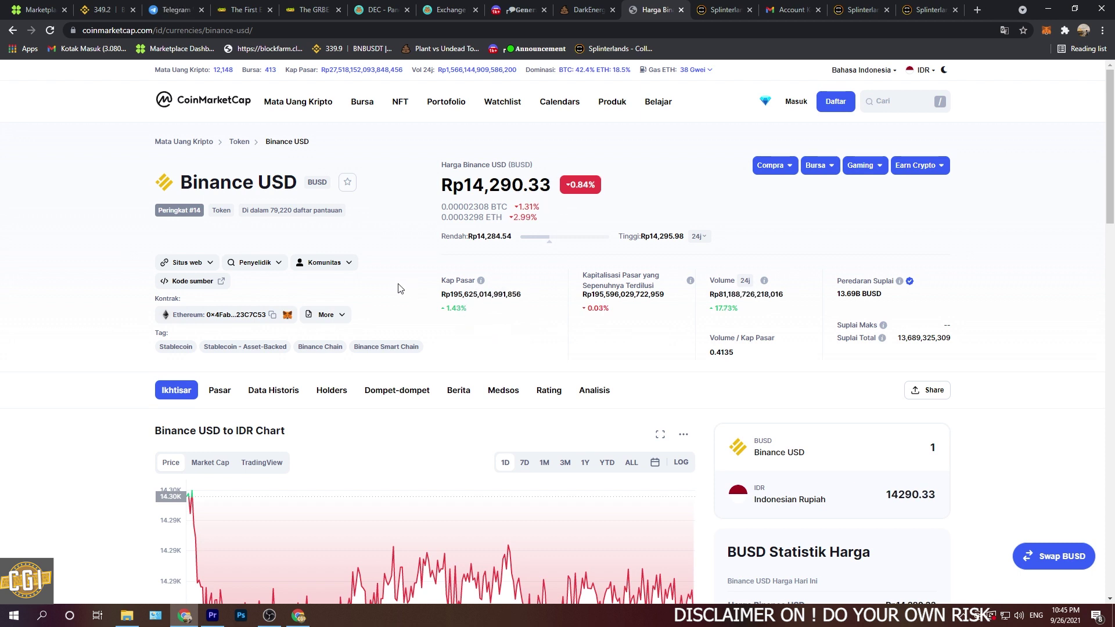
pyautogui.click(341, 316)
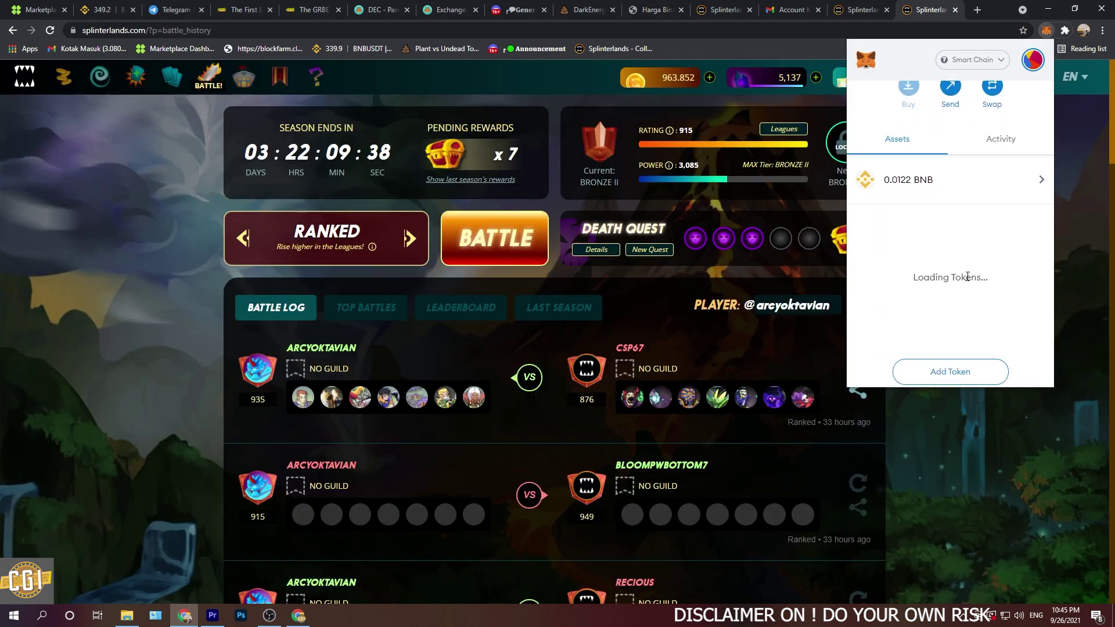
# Check the token balances in the MetaMask wallet, and open the SPS Management page in Splinterlands.
pyautogui.scroll(-4, 941, 244)
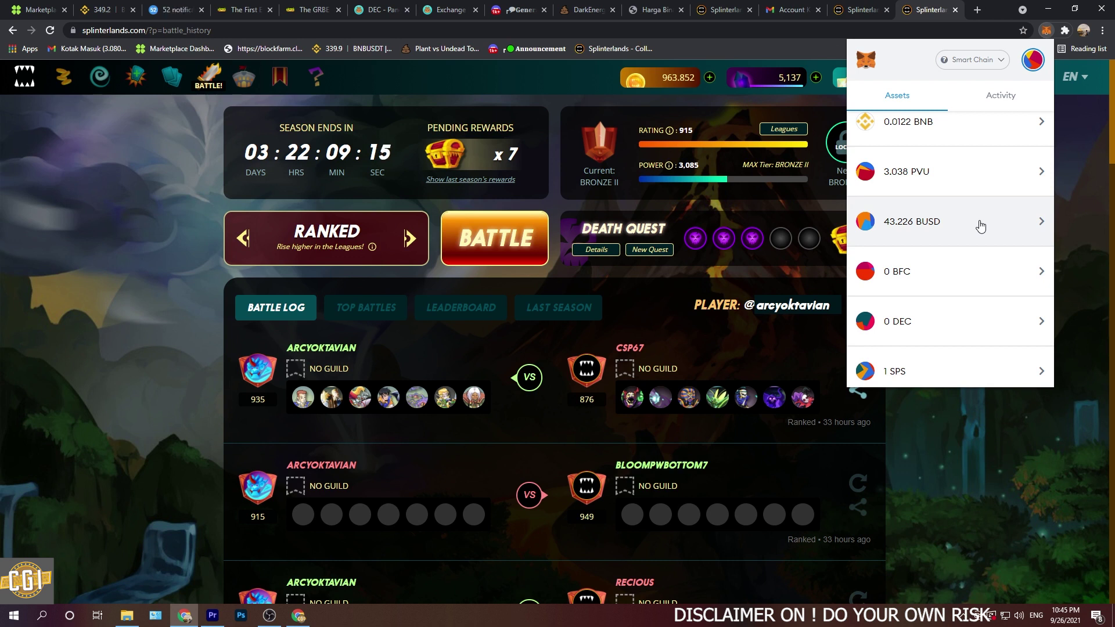
pyautogui.press('Escape')
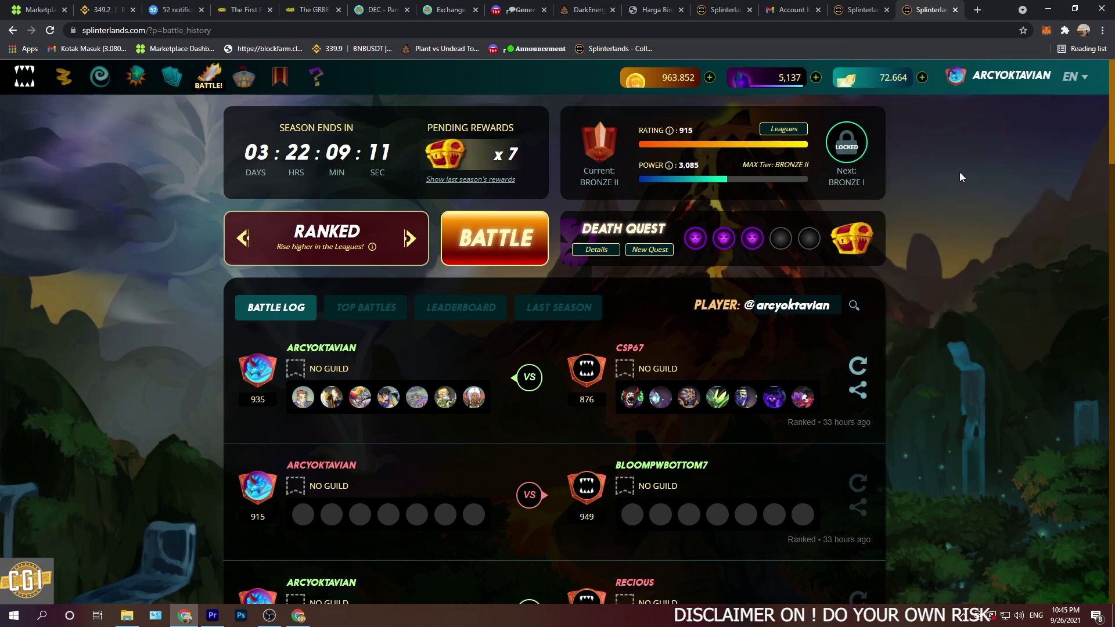
pyautogui.click(883, 81)
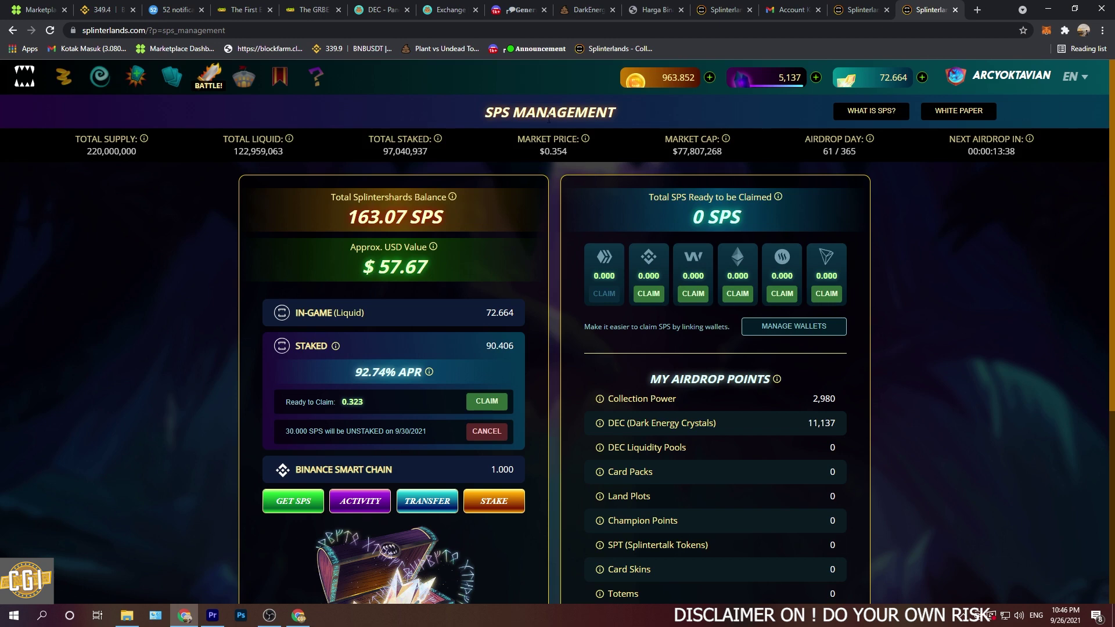
# Examine the SPS/BNB price chart on PooCoin, and return to the SPS balances on Splinterlands' SPS Management page.
pyautogui.click(580, 15)
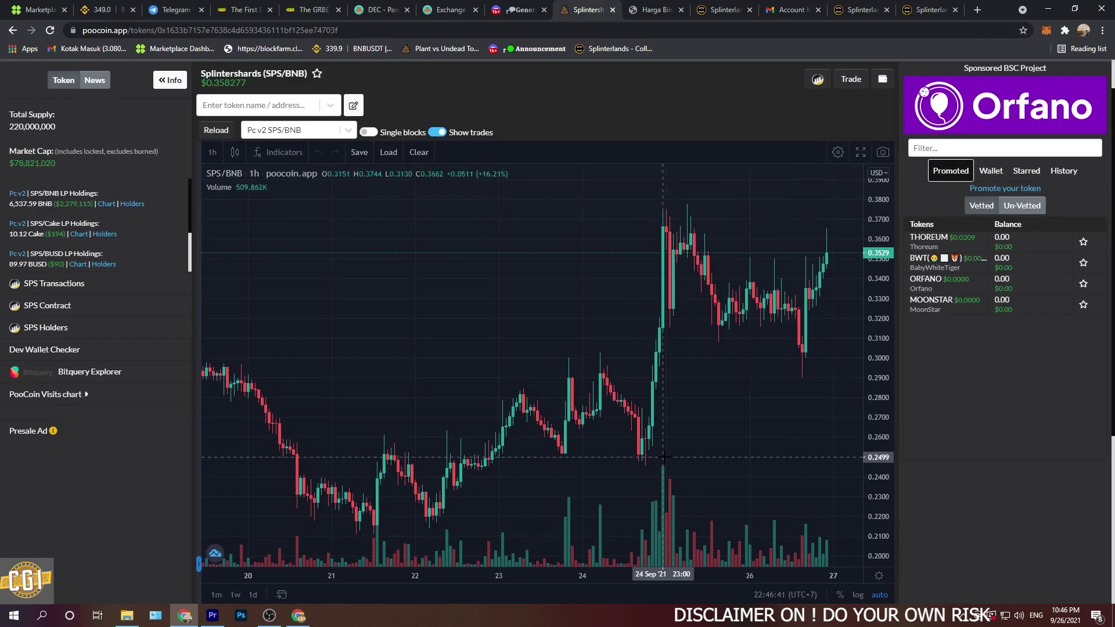
pyautogui.scroll(-1, 653, 447)
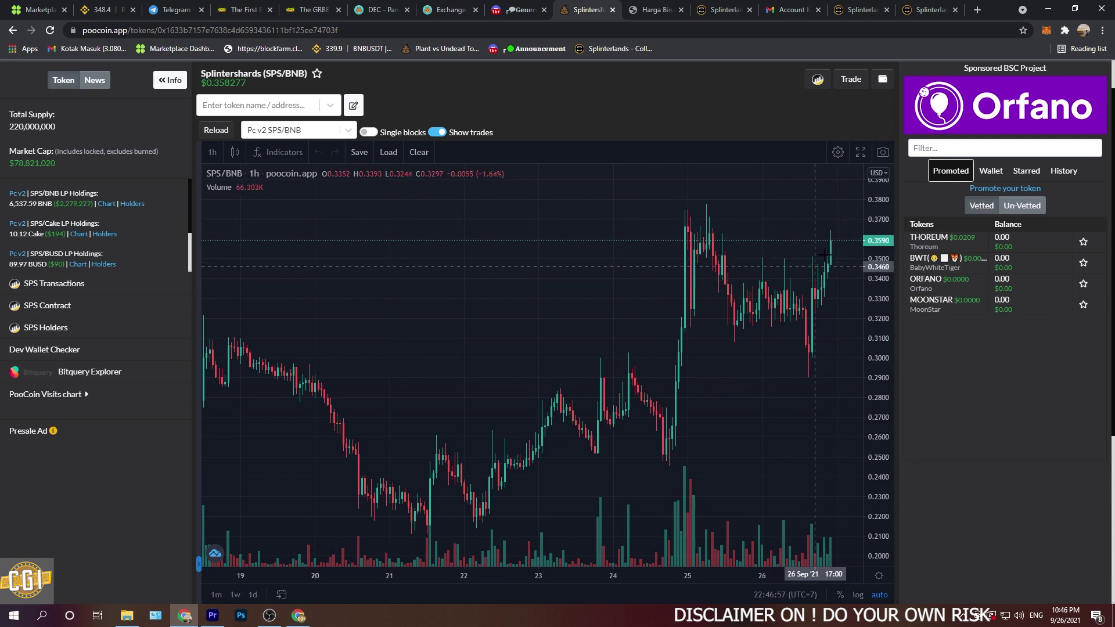
pyautogui.click(914, 12)
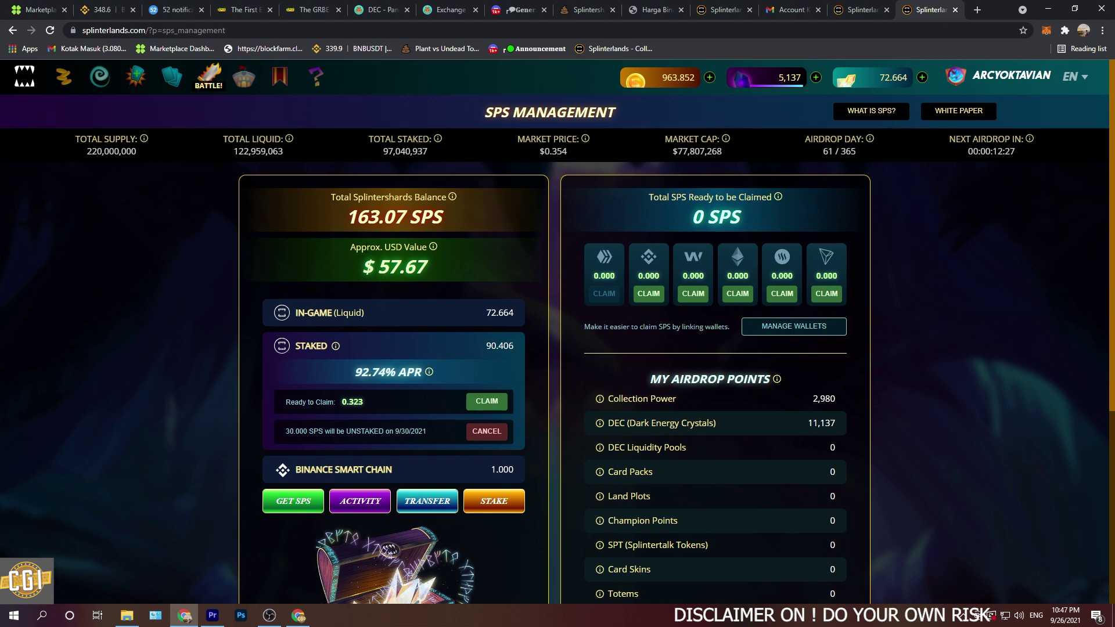
pyautogui.scroll(-1, 286, 260)
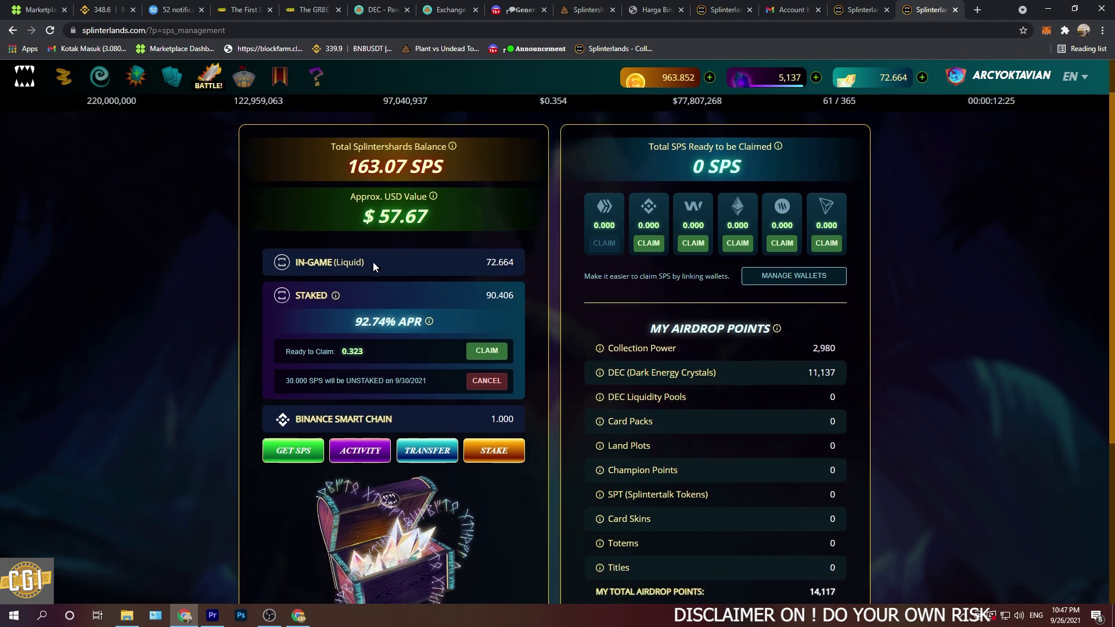
pyautogui.scroll(1, 373, 262)
pyautogui.scroll(-1, 167, 317)
pyautogui.scroll(1, 449, 431)
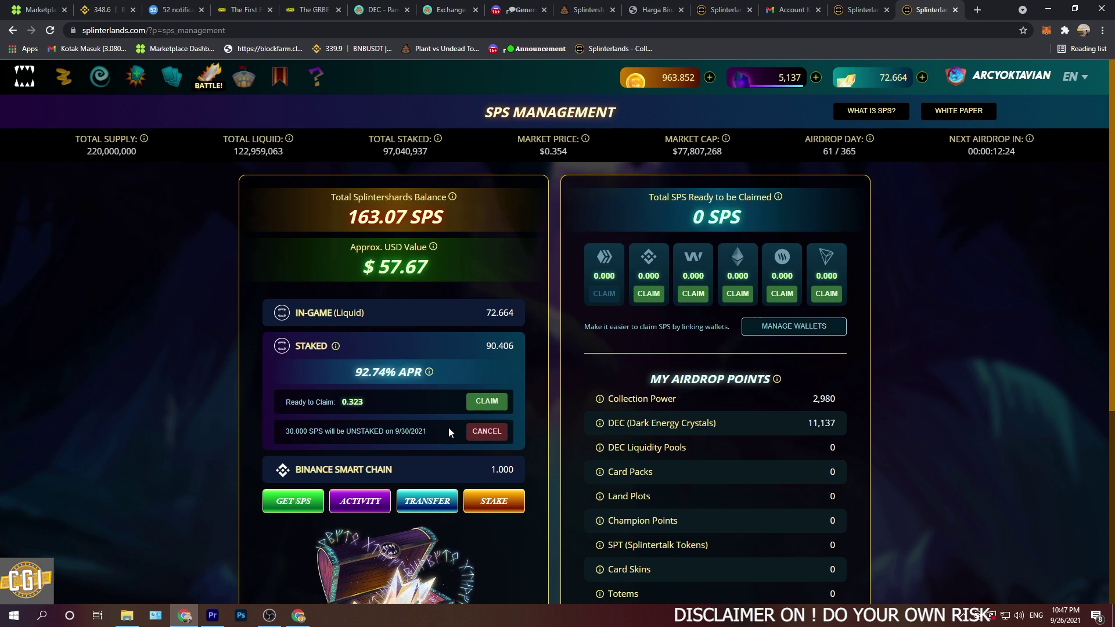
# Transfer 72 SPS out of the game to the Binance Smart Chain (BSC) wallet and sign the transaction in Hive Keychain.
pyautogui.click(428, 501)
pyautogui.click(572, 313)
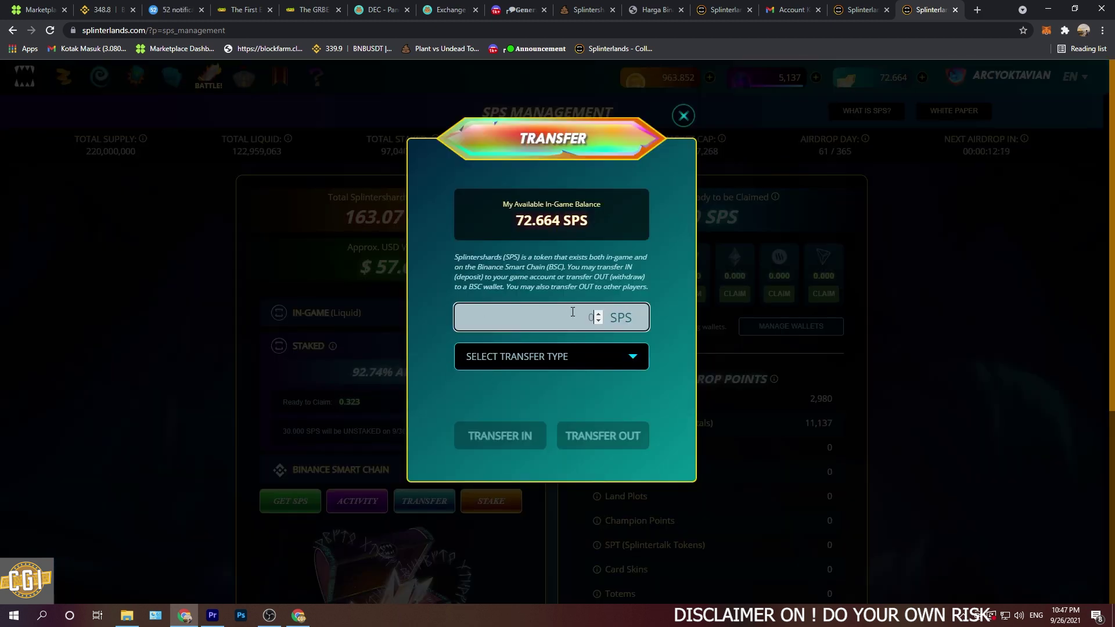
pyautogui.write('72')
pyautogui.click(543, 359)
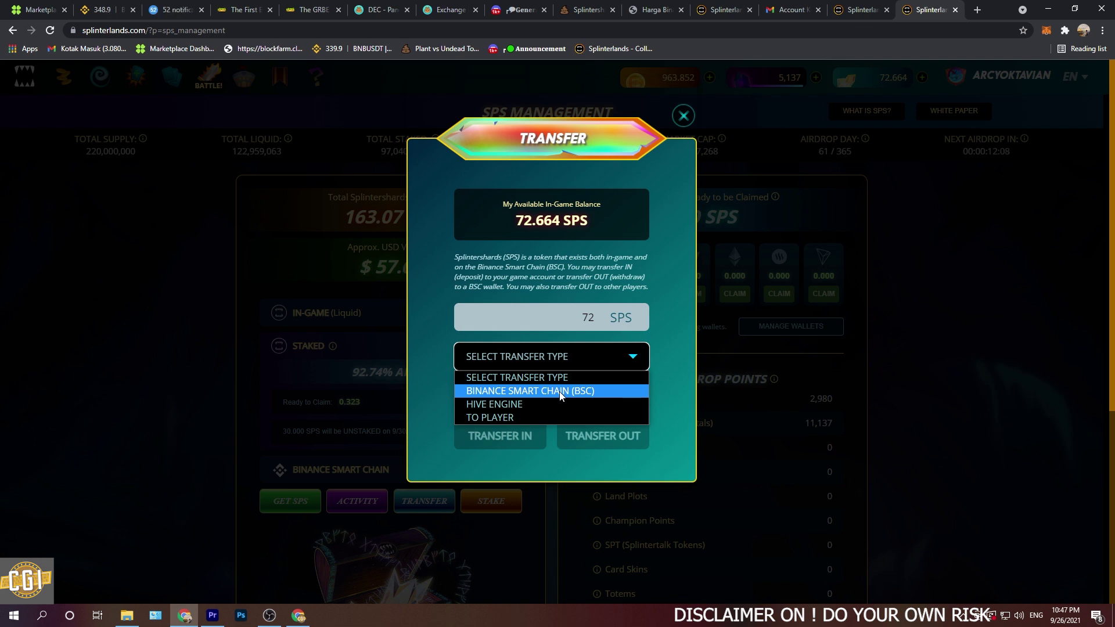
pyautogui.click(561, 392)
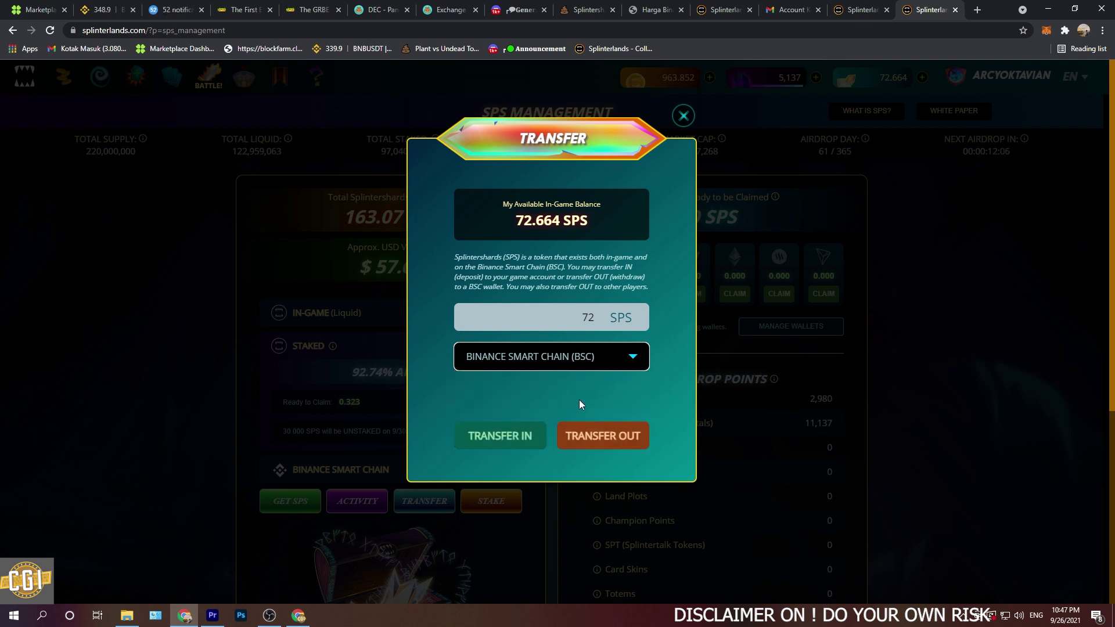
pyautogui.click(608, 442)
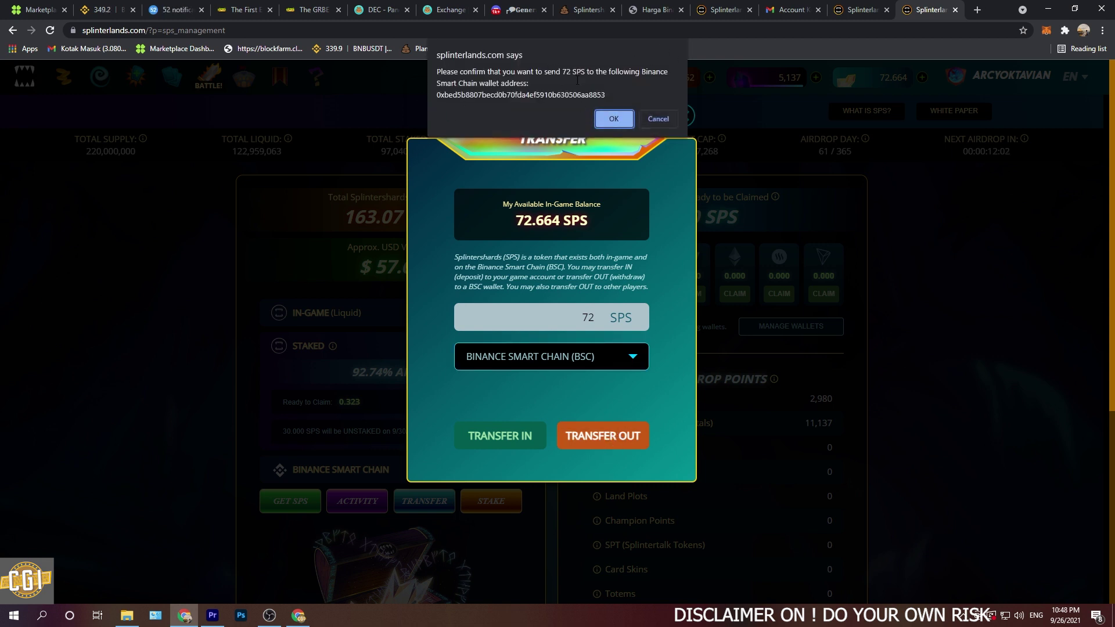
pyautogui.click(609, 119)
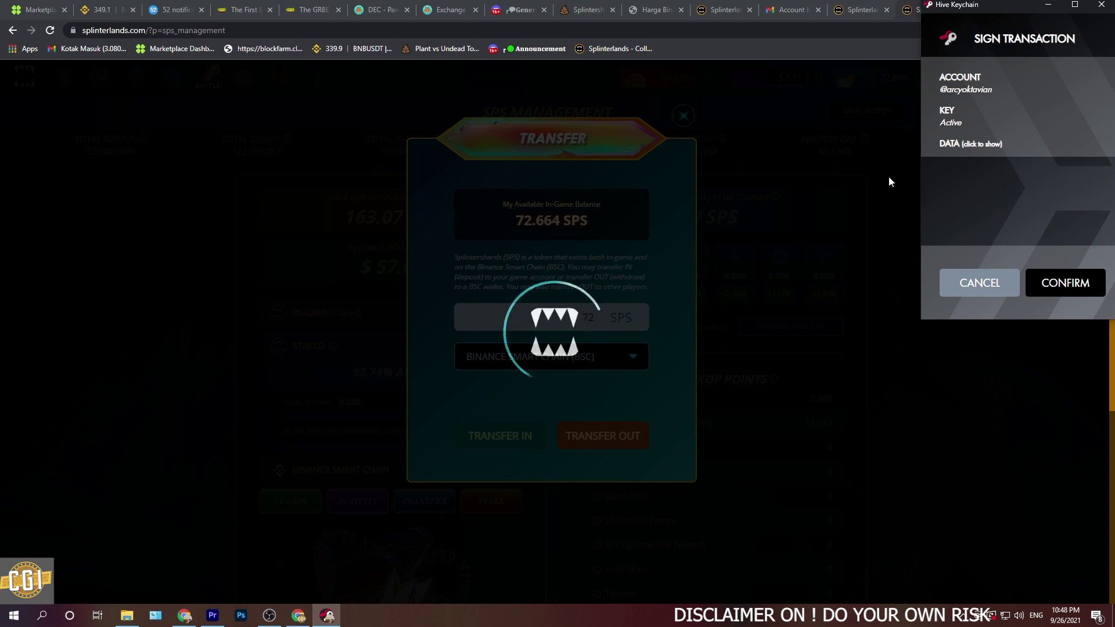
pyautogui.click(1040, 283)
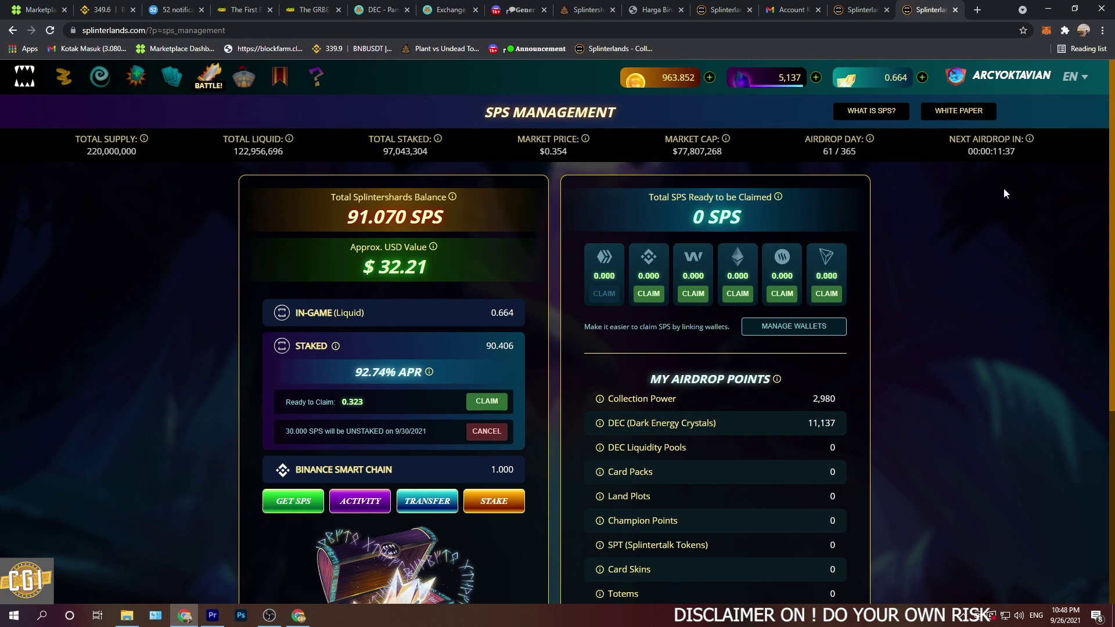
# Check the SPS balance in the MetaMask wallet, and examine the liquidity pools on PancakeSwap's Splintershards token page.
pyautogui.click(1046, 30)
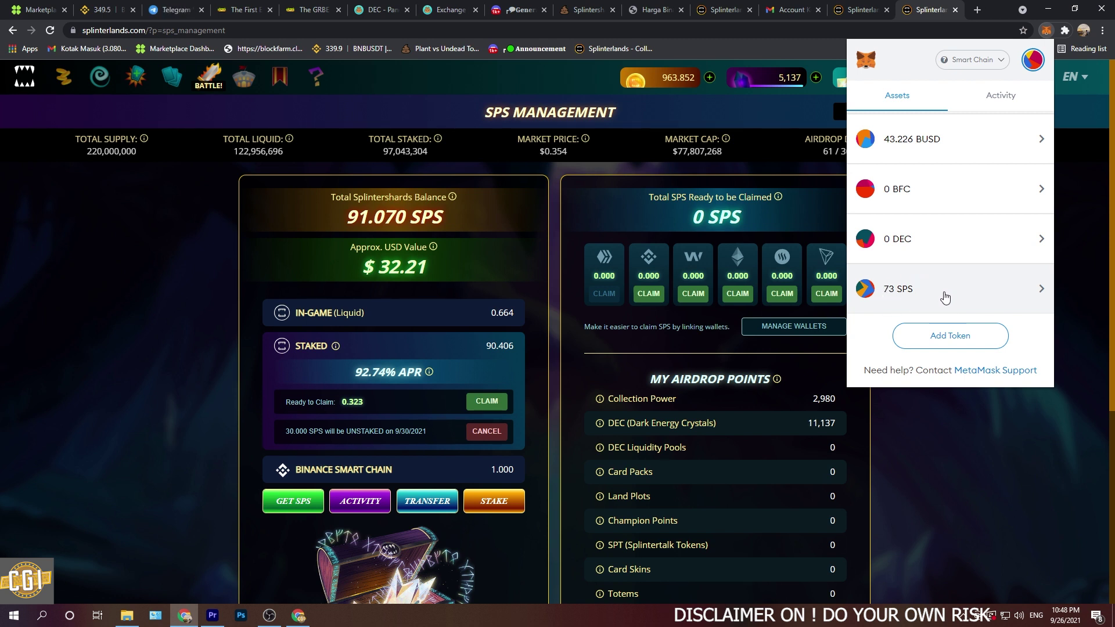
pyautogui.scroll(1, 941, 293)
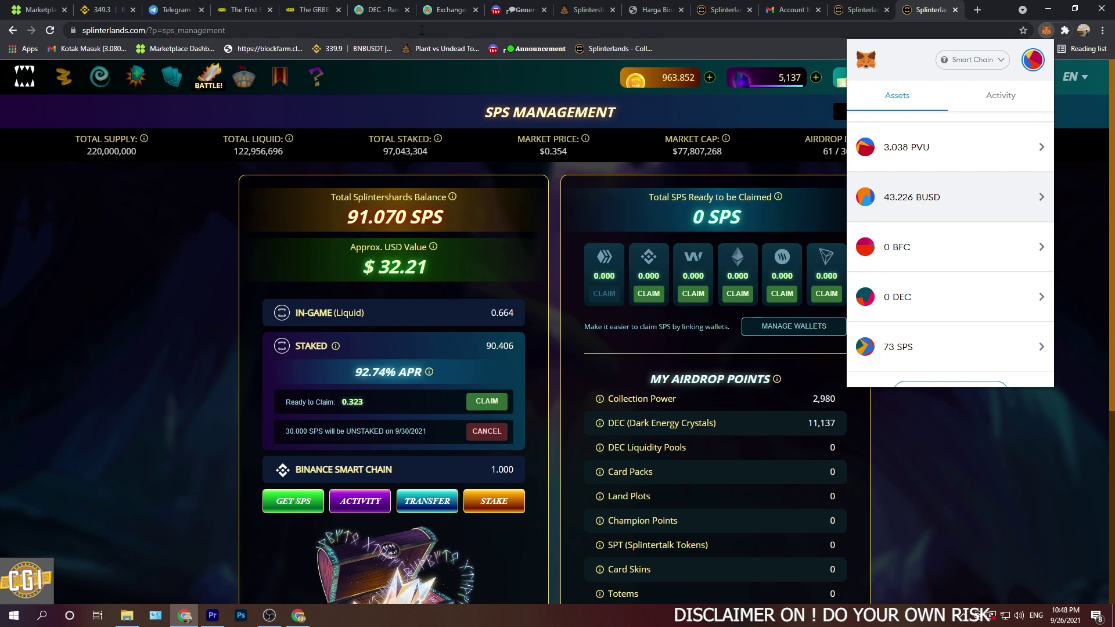
pyautogui.click(452, 6)
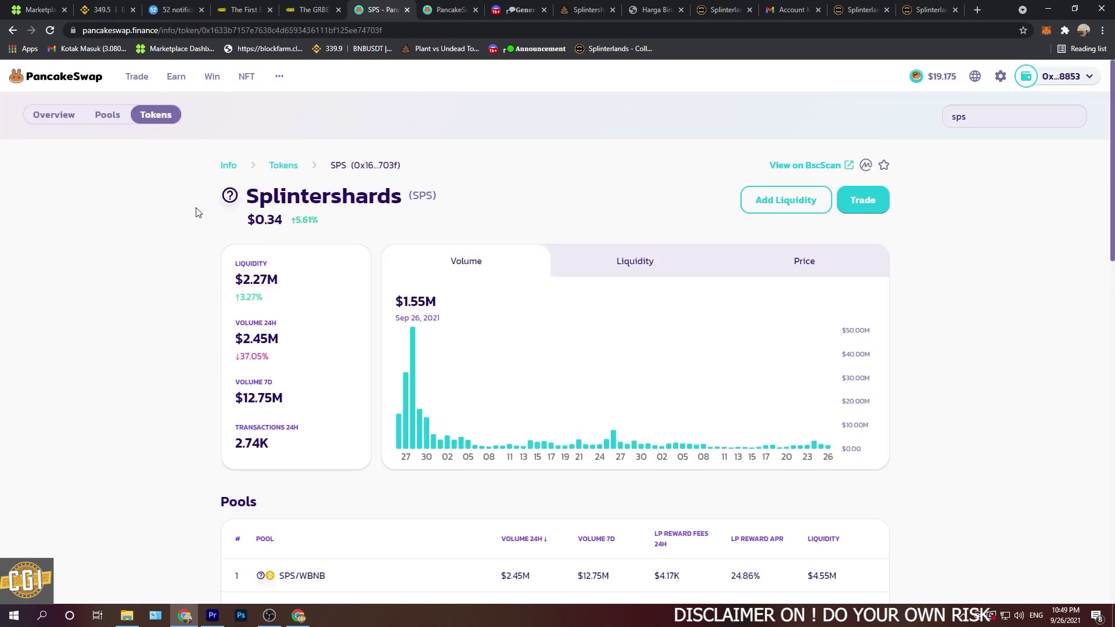
pyautogui.scroll(-3, 200, 256)
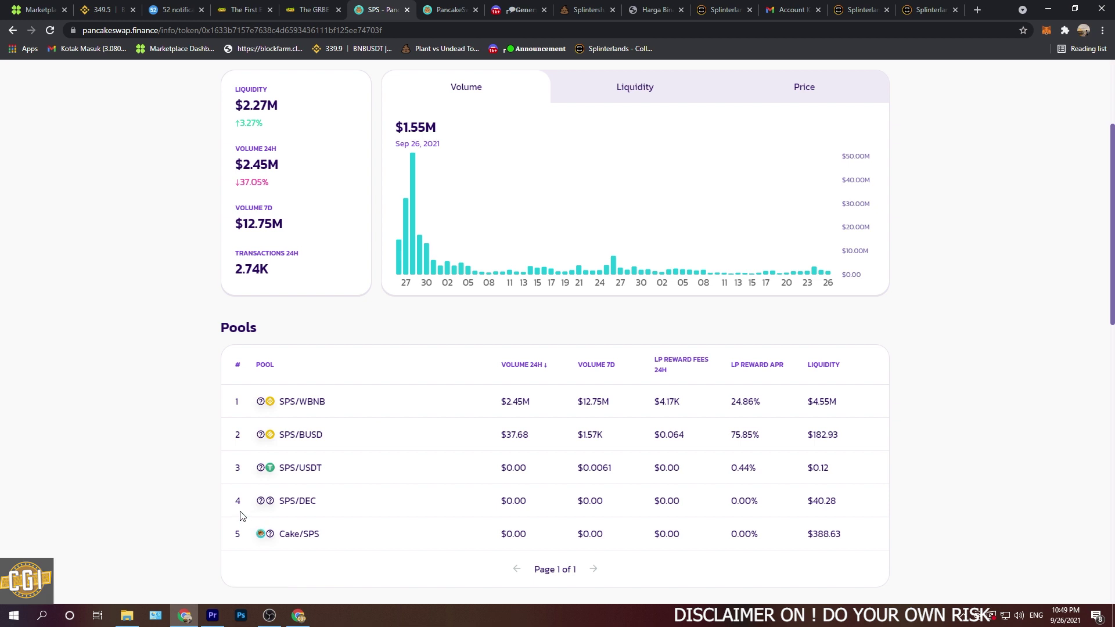
pyautogui.scroll(1, 242, 516)
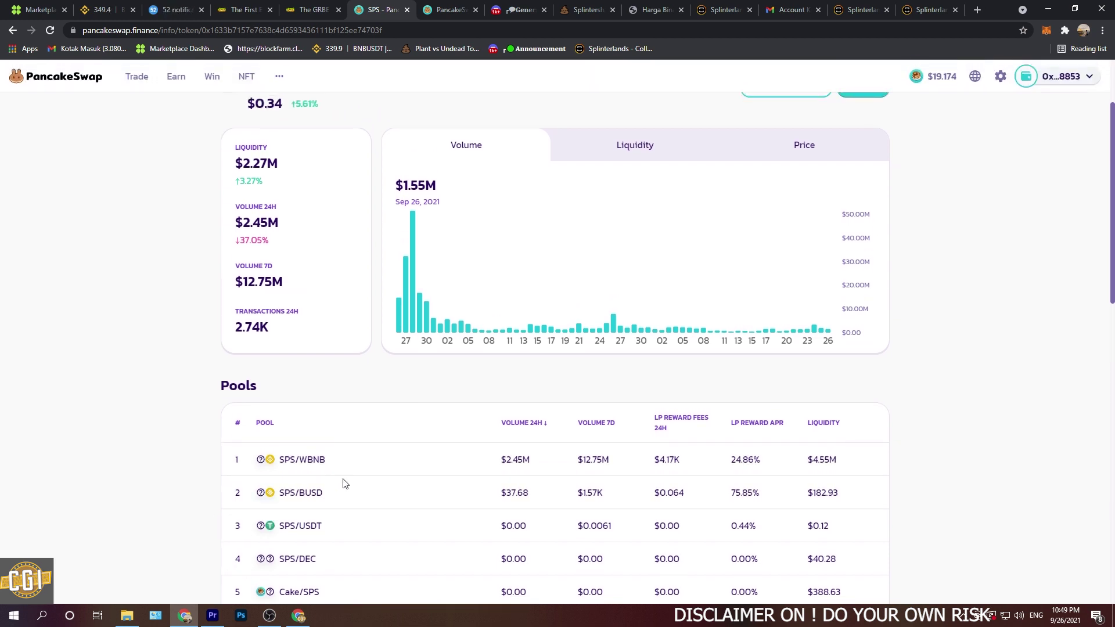
pyautogui.scroll(3, 343, 484)
# Set up the PancakeSwap exchange with SPS as the token to sell and BUSD as the token to receive.
pyautogui.hotkey('ctrl', 'Tab')
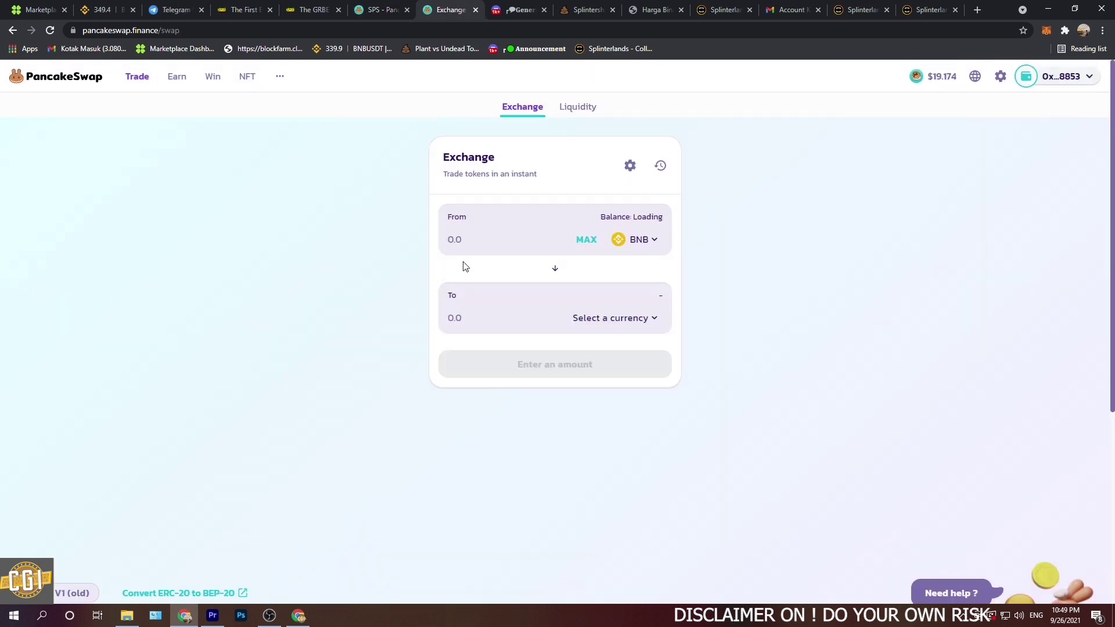
pyautogui.click(555, 268)
pyautogui.click(623, 243)
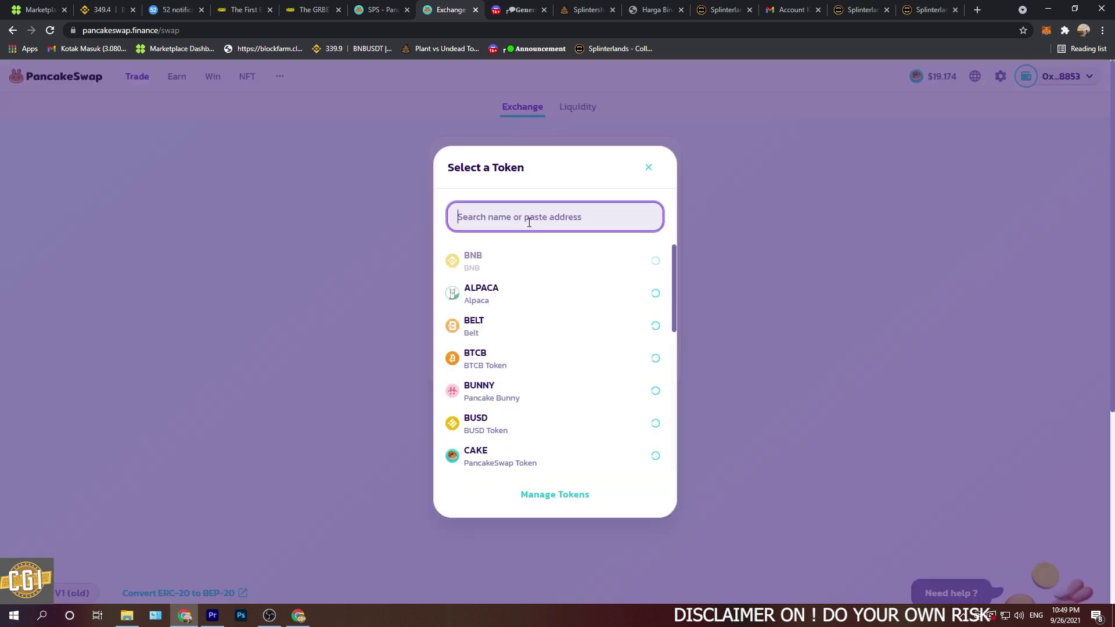
pyautogui.write('sps')
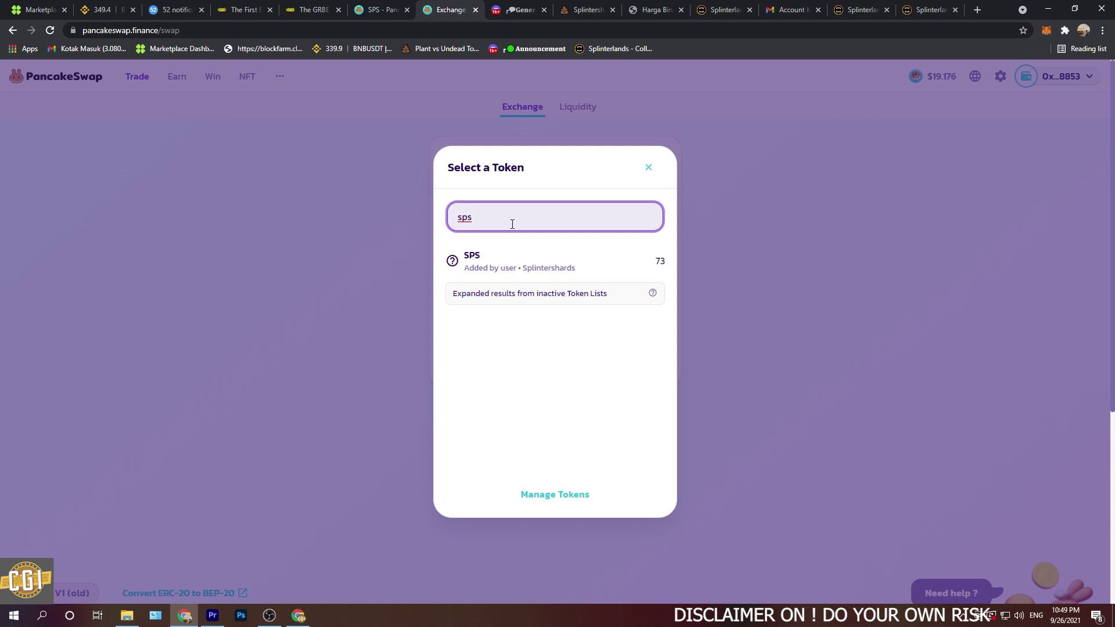
pyautogui.click(503, 267)
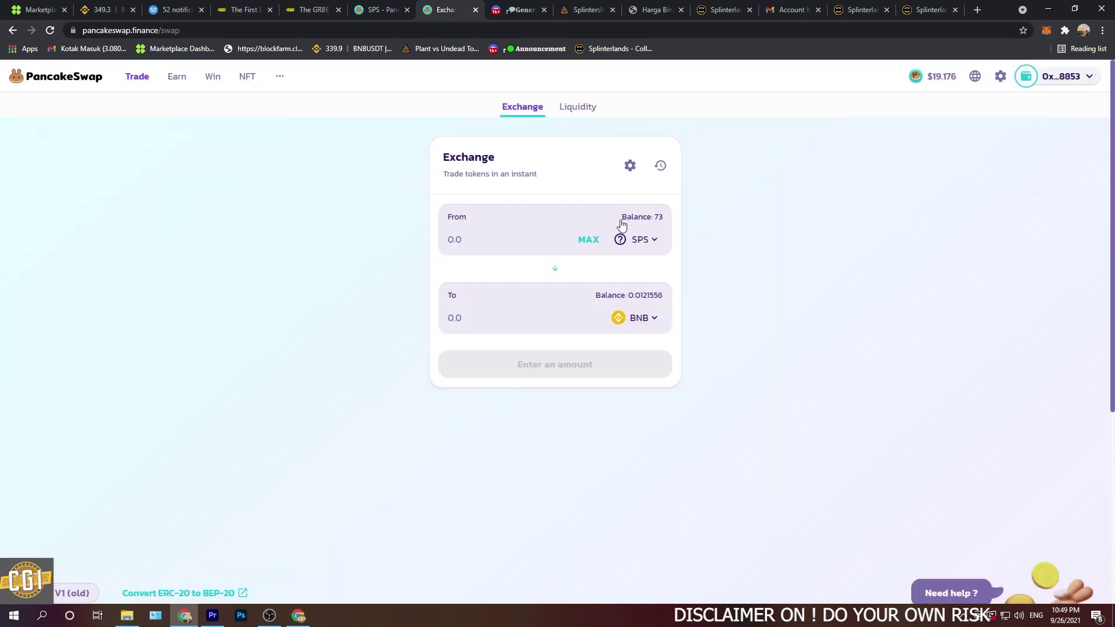
pyautogui.click(634, 318)
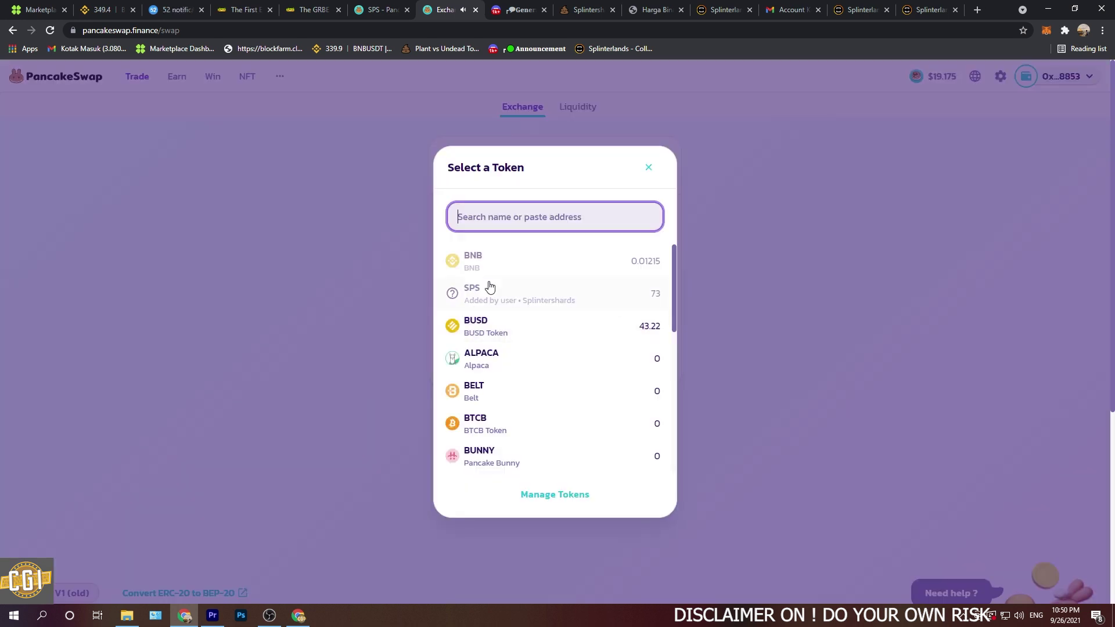
pyautogui.click(518, 327)
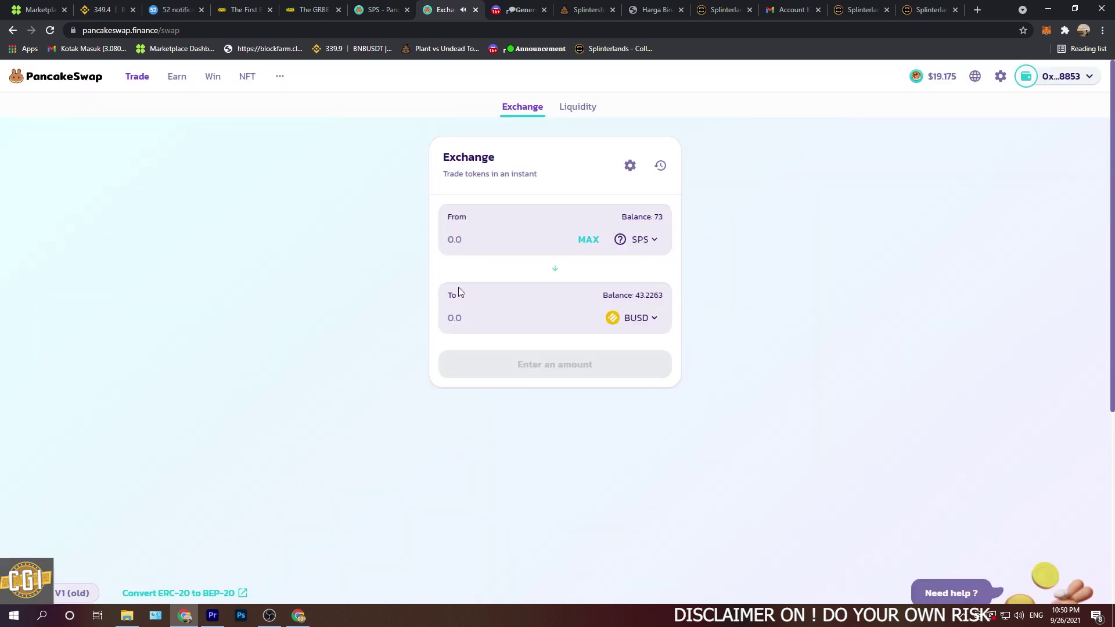
# Set the swap amount to the full 73 SPS balance and approve PancakeSwap's permission to spend SPS in MetaMask.
pyautogui.click(587, 238)
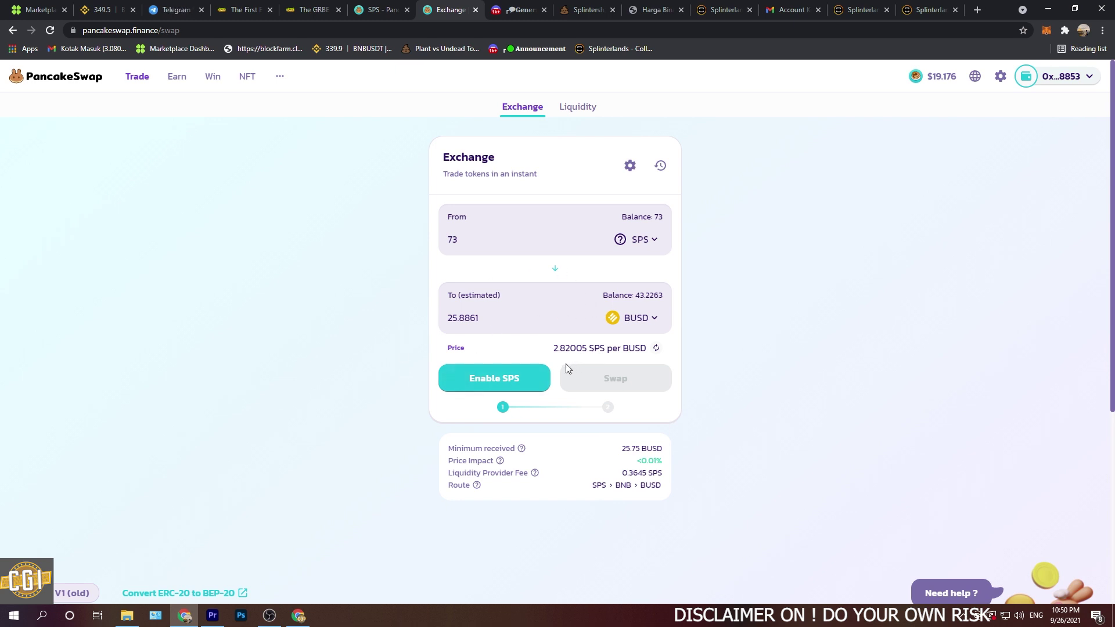
pyautogui.click(474, 386)
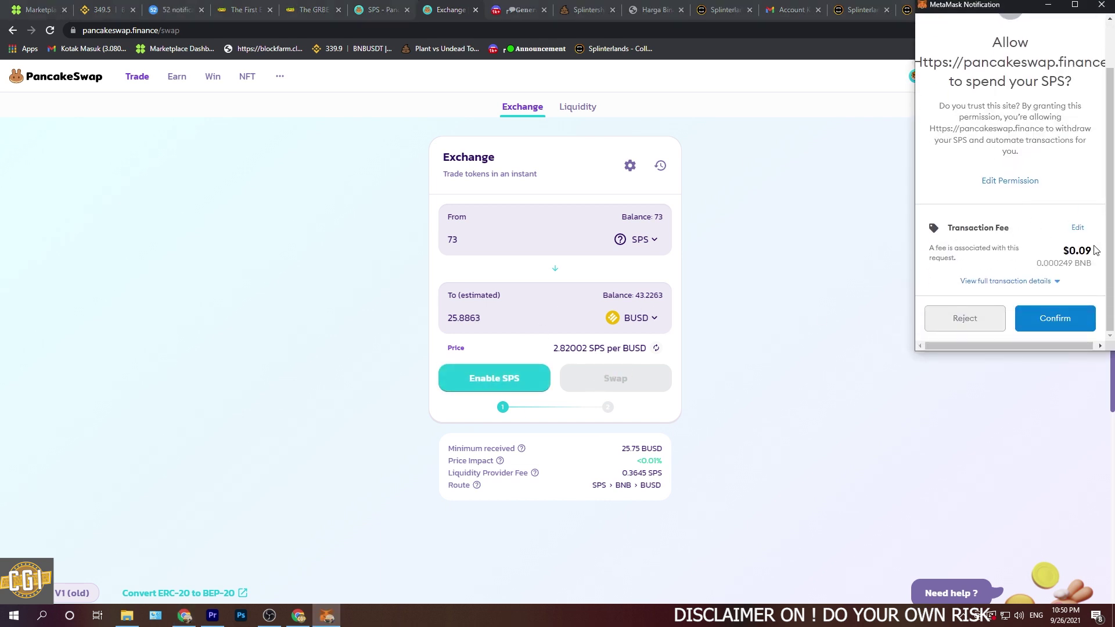
pyautogui.click(1046, 320)
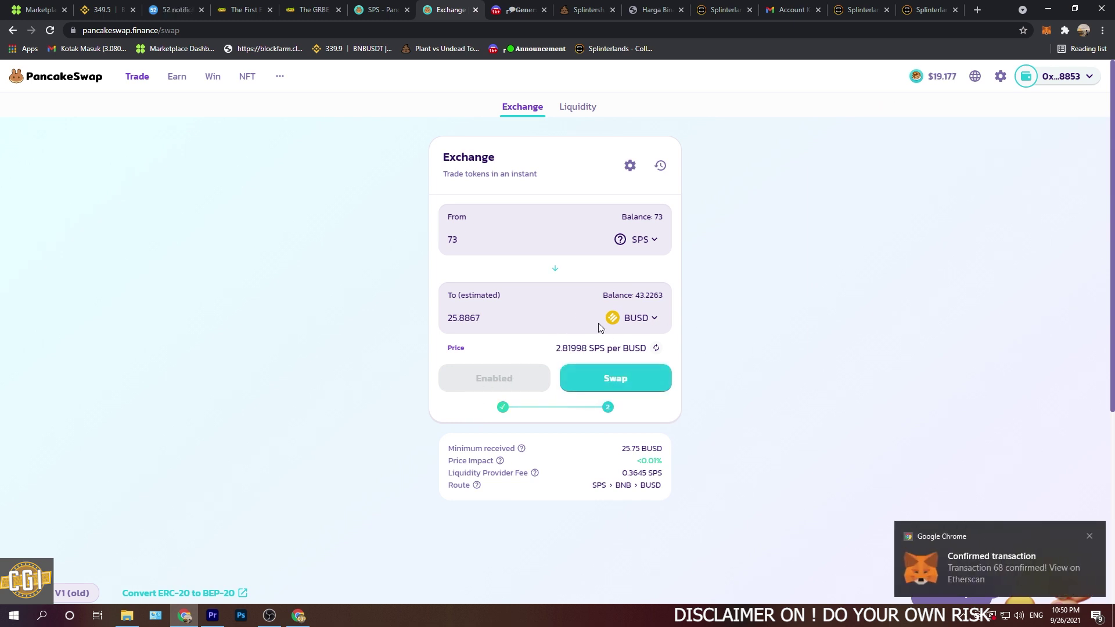
# Swap the 73 SPS for BUSD and approve the swap transaction in MetaMask.
pyautogui.click(615, 384)
pyautogui.click(555, 445)
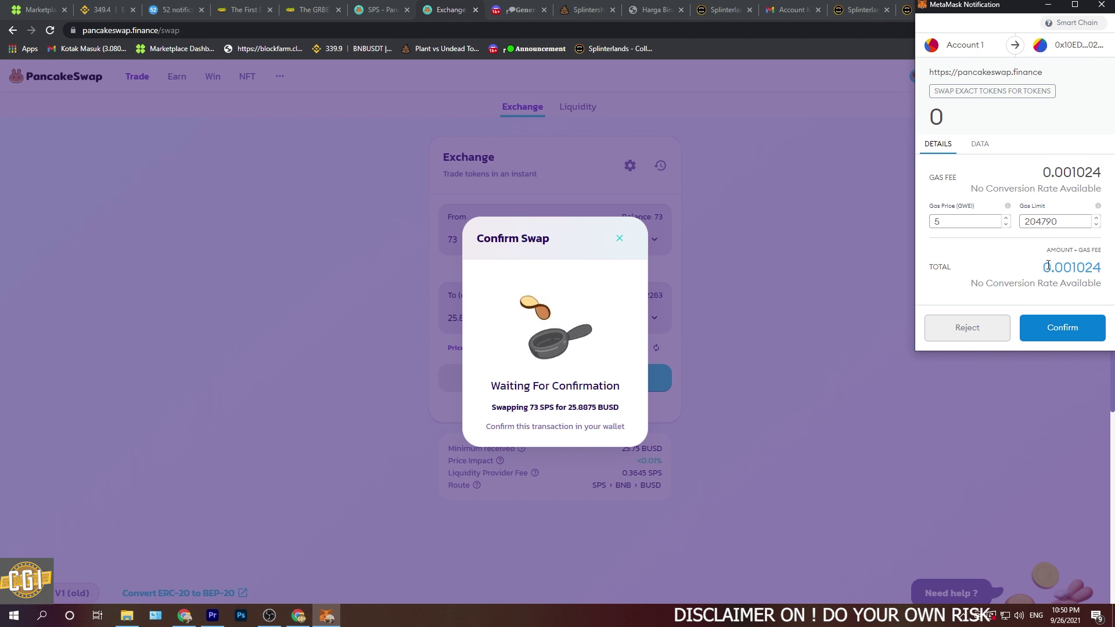
pyautogui.click(1062, 327)
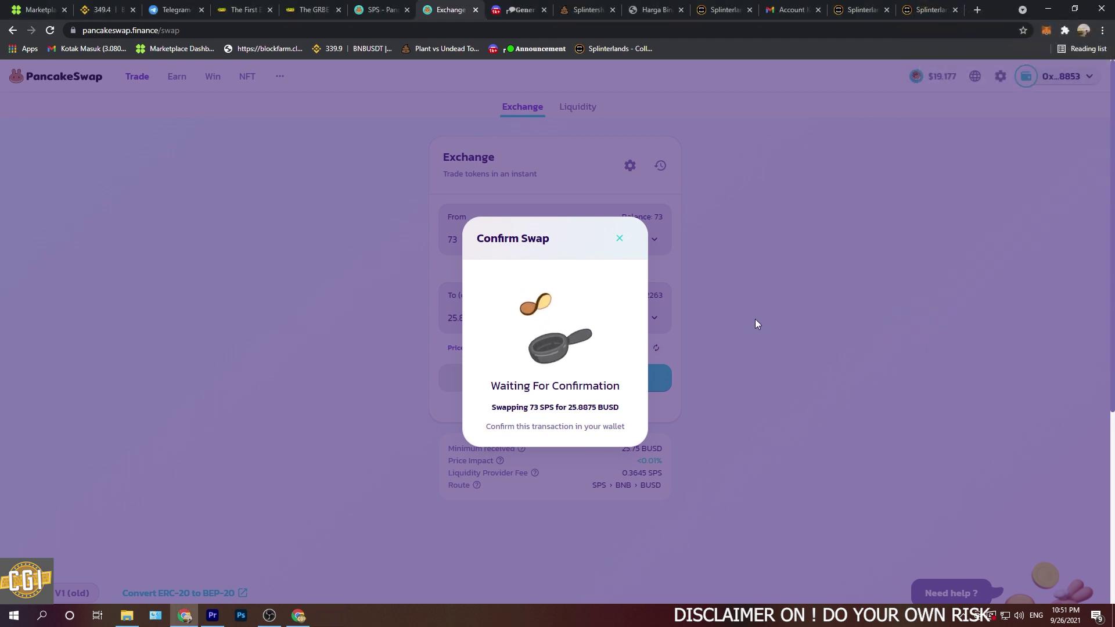
# Close the swap confirmation and check the BUSD, DEC and SPS balances among the MetaMask assets.
pyautogui.click(555, 443)
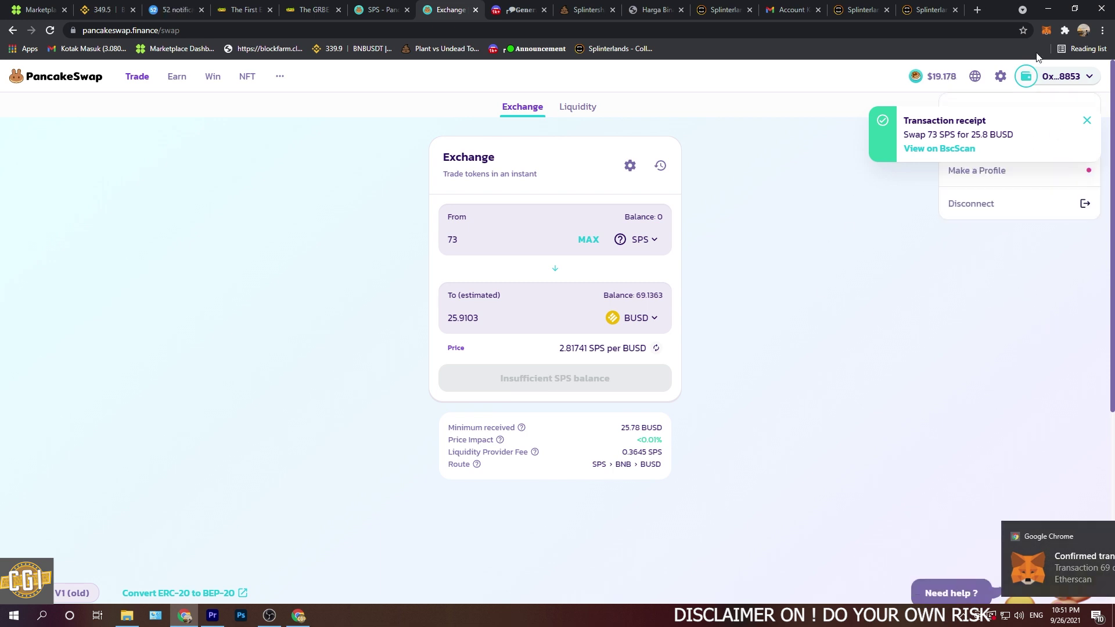
pyautogui.click(1046, 30)
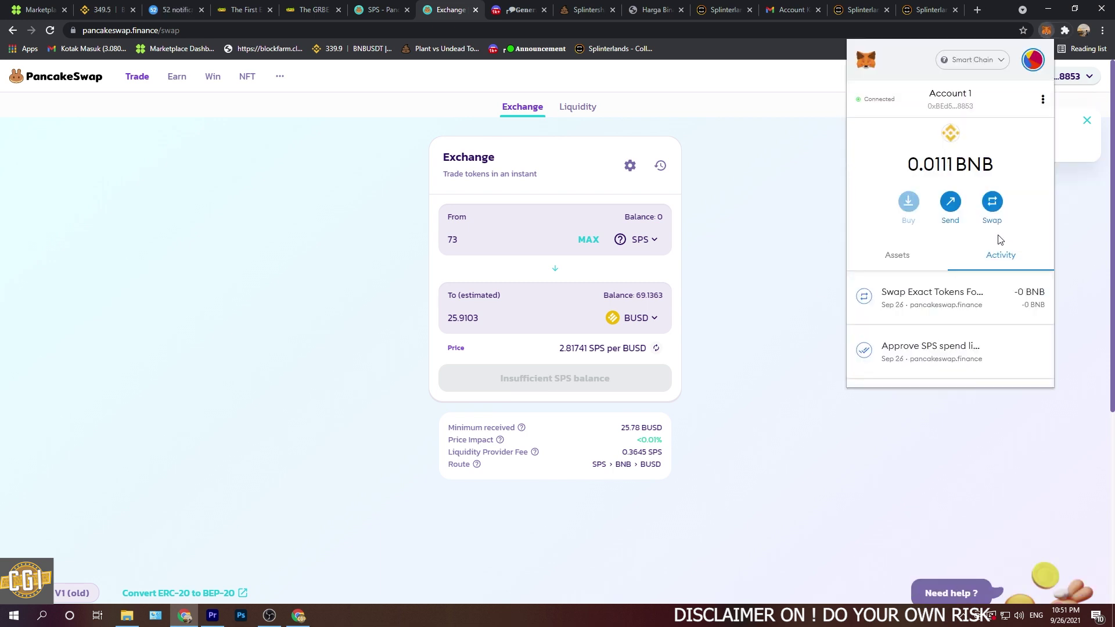
pyautogui.click(894, 255)
pyautogui.scroll(-3, 979, 284)
pyautogui.scroll(1, 988, 246)
pyautogui.scroll(-2, 956, 323)
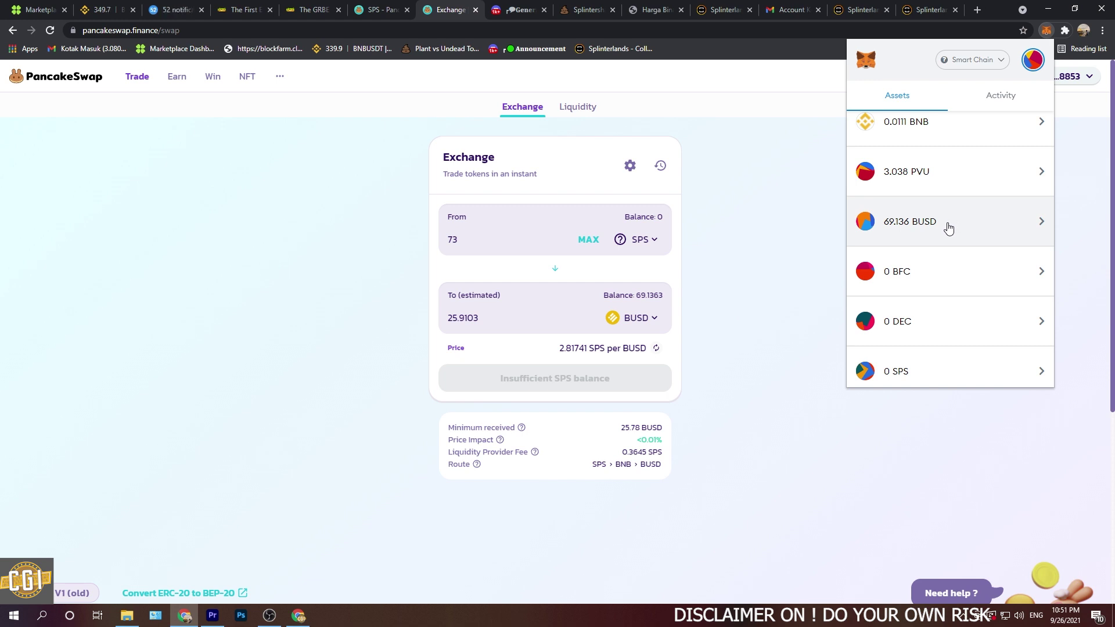
pyautogui.scroll(-2, 944, 232)
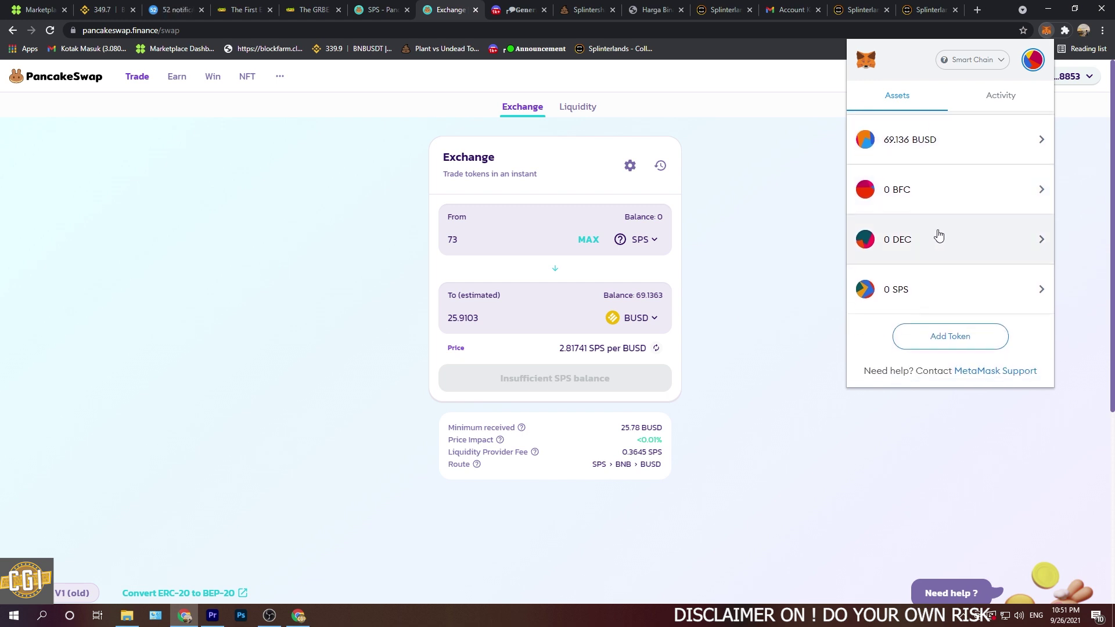
pyautogui.scroll(3, 929, 255)
pyautogui.click(821, 140)
# Switch to Splinterlands and open its battle page.
pyautogui.hotkey('ctrl', '9')
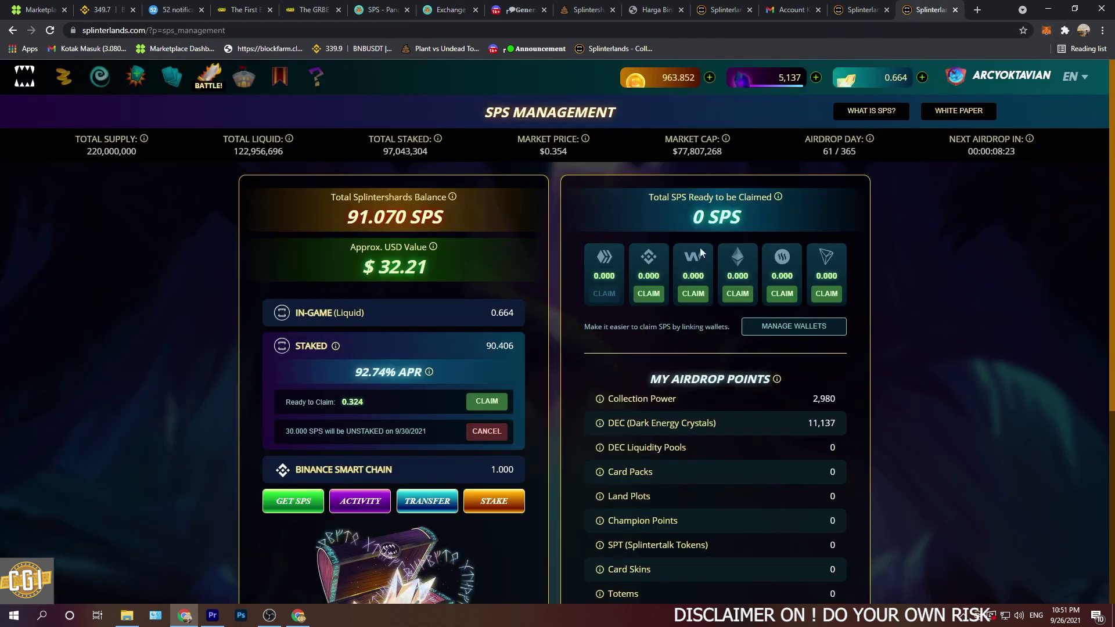
pyautogui.click(208, 75)
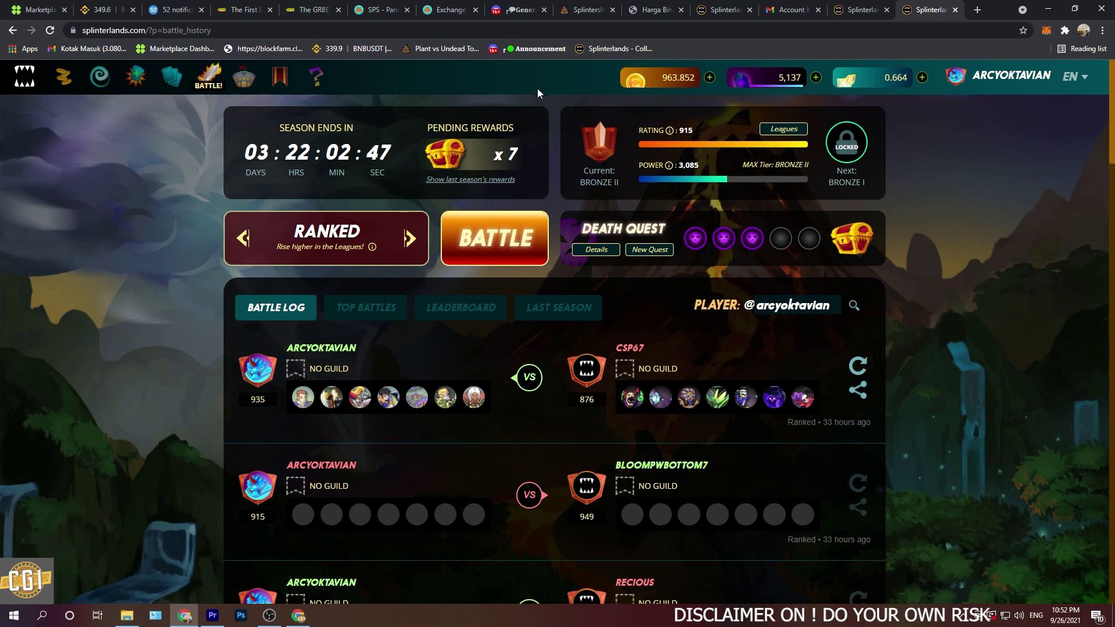
# Reload the PancakeSwap exchange and set it up with BUSD as the token to sell and DEC as the token to receive.
pyautogui.click(448, 7)
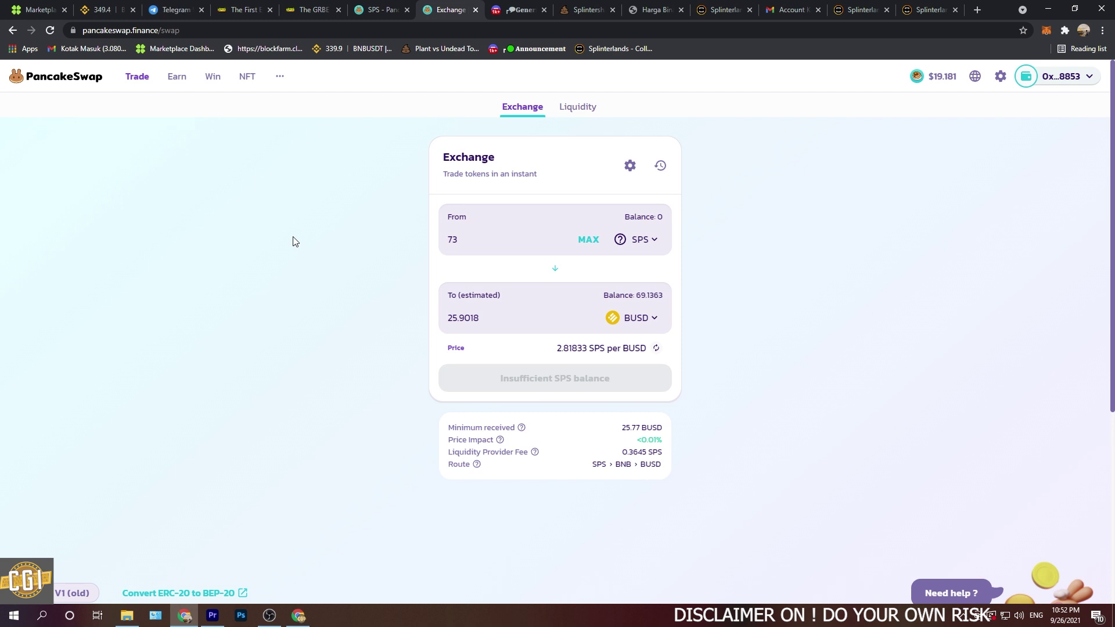
pyautogui.moveTo(124, 82)
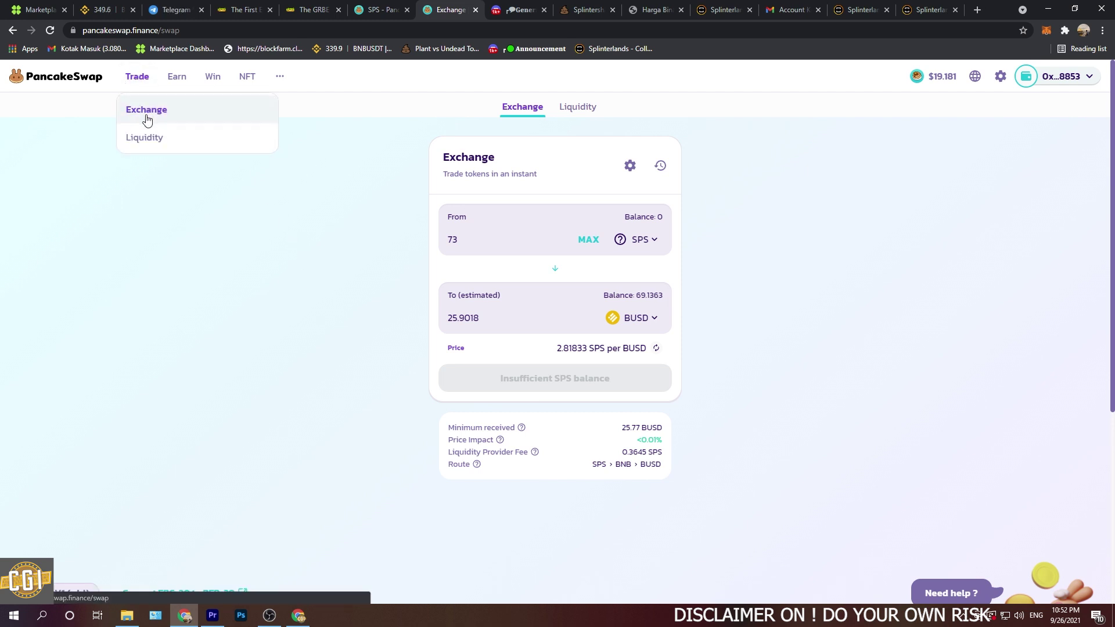
pyautogui.click(50, 34)
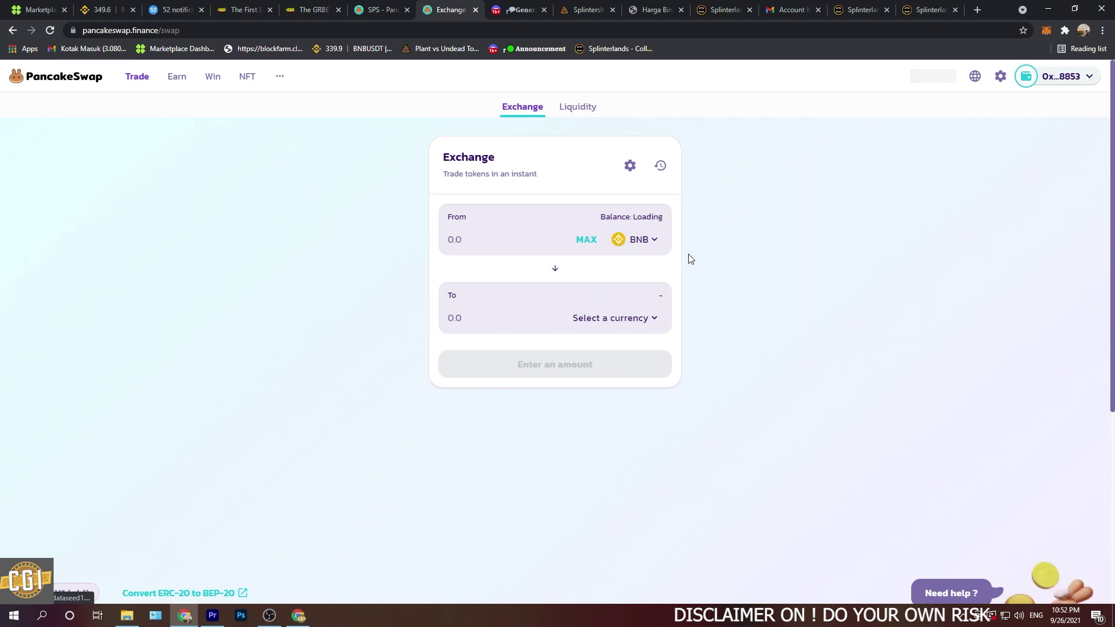
pyautogui.click(547, 268)
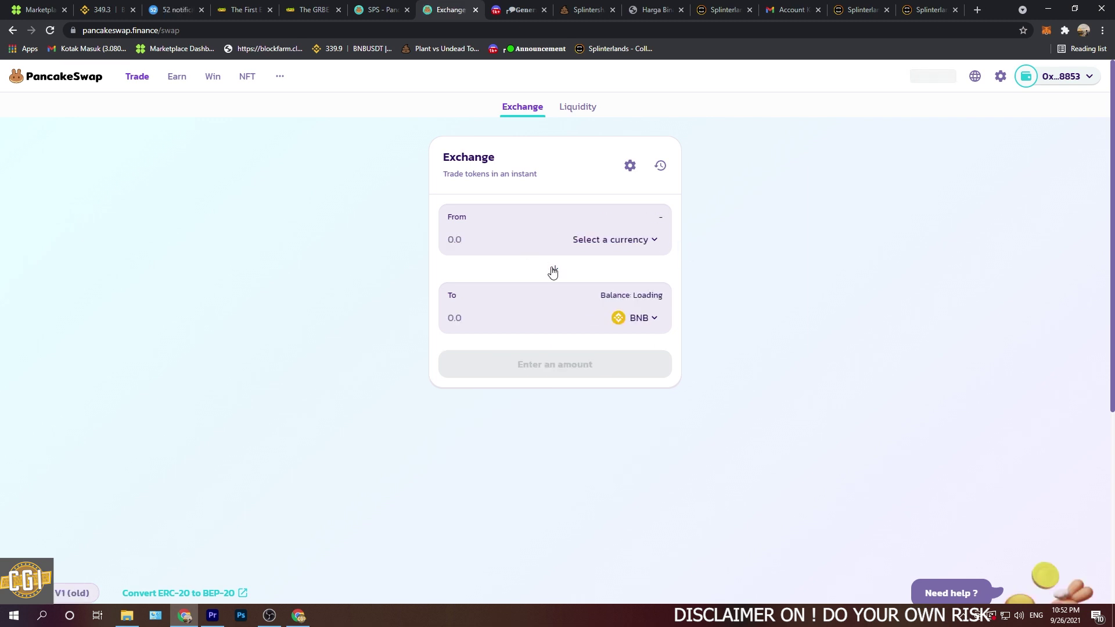
pyautogui.click(634, 241)
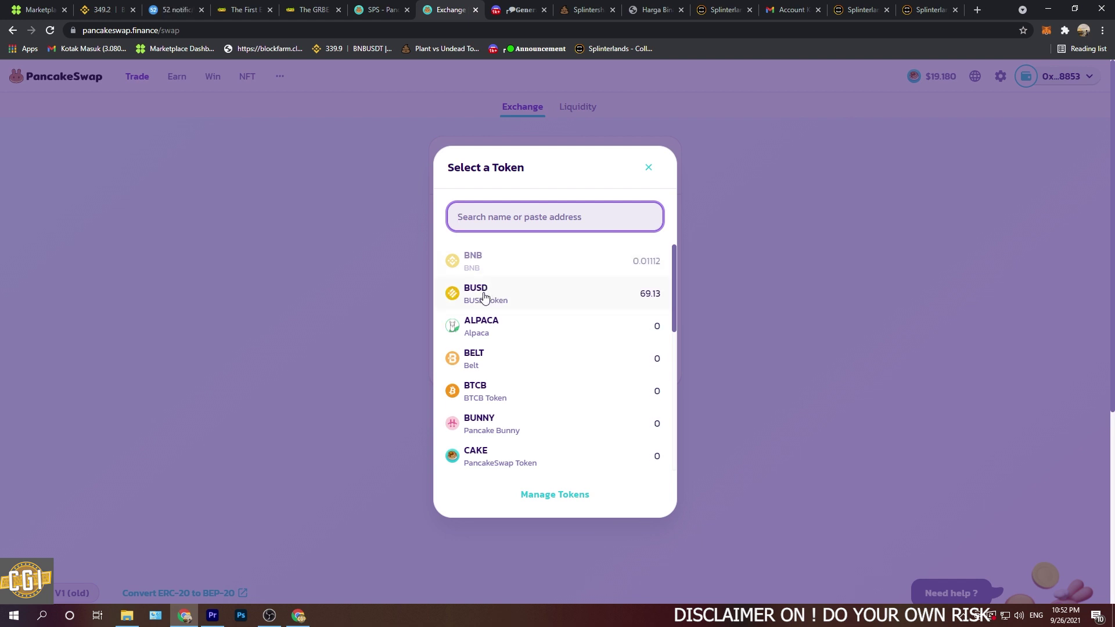
pyautogui.click(482, 296)
pyautogui.click(655, 319)
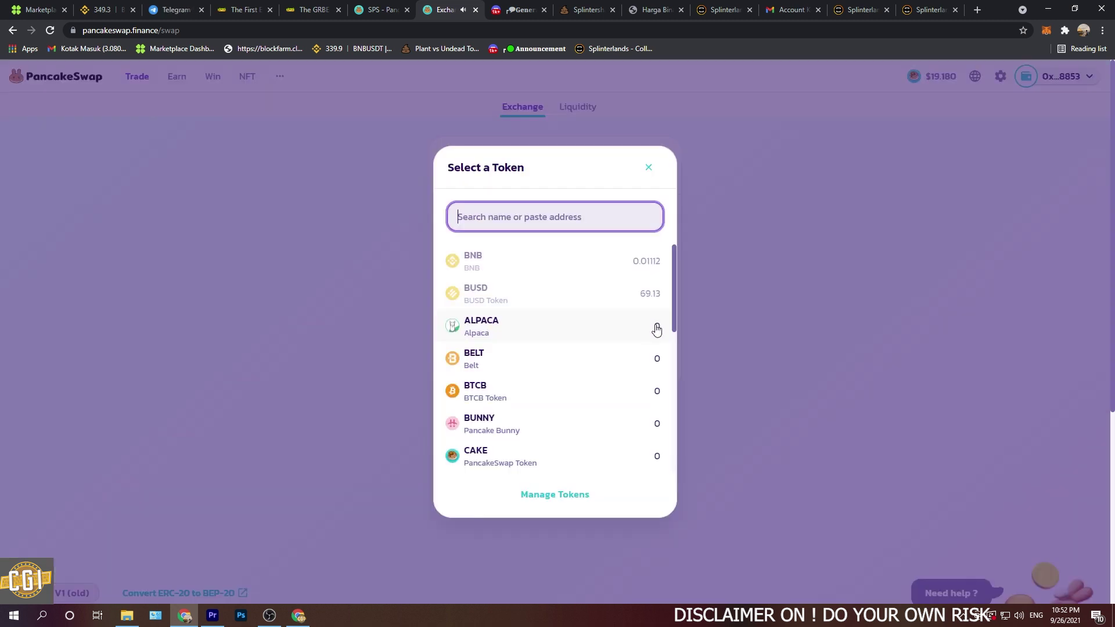
pyautogui.write('dec')
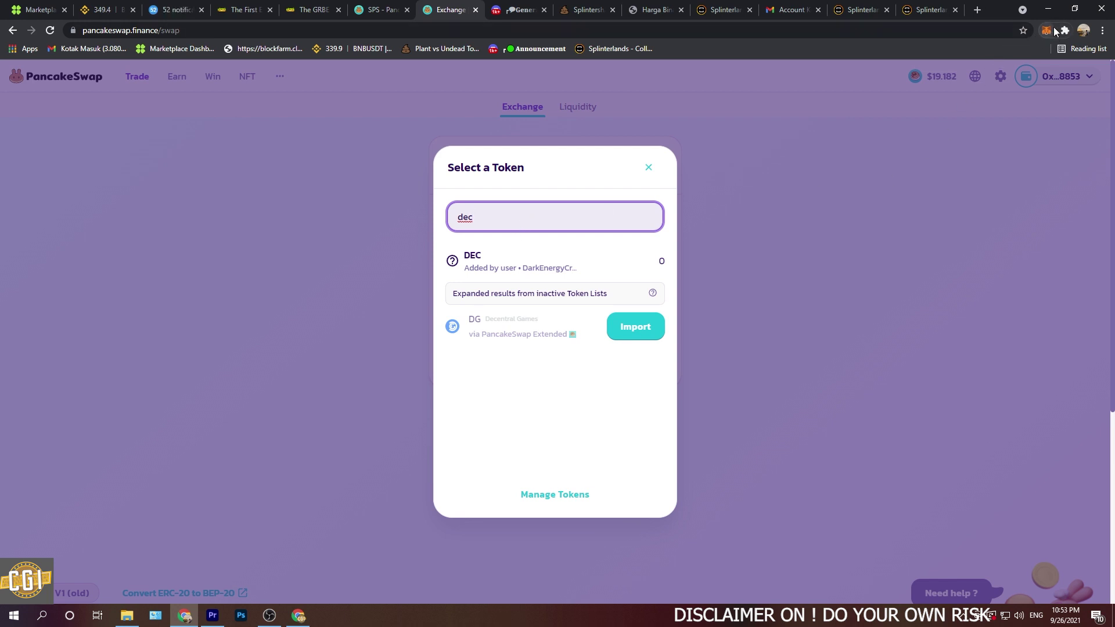
pyautogui.click(501, 272)
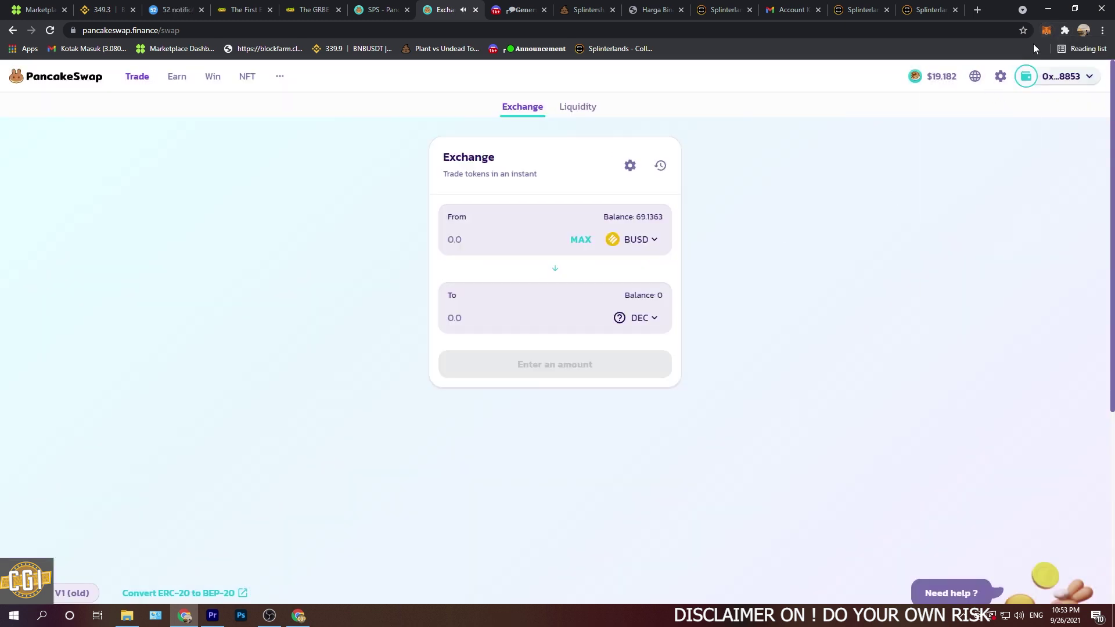
# Look through the token balances in the MetaMask wallet and close the wallet.
pyautogui.moveTo(1033, 76)
pyautogui.click(1046, 30)
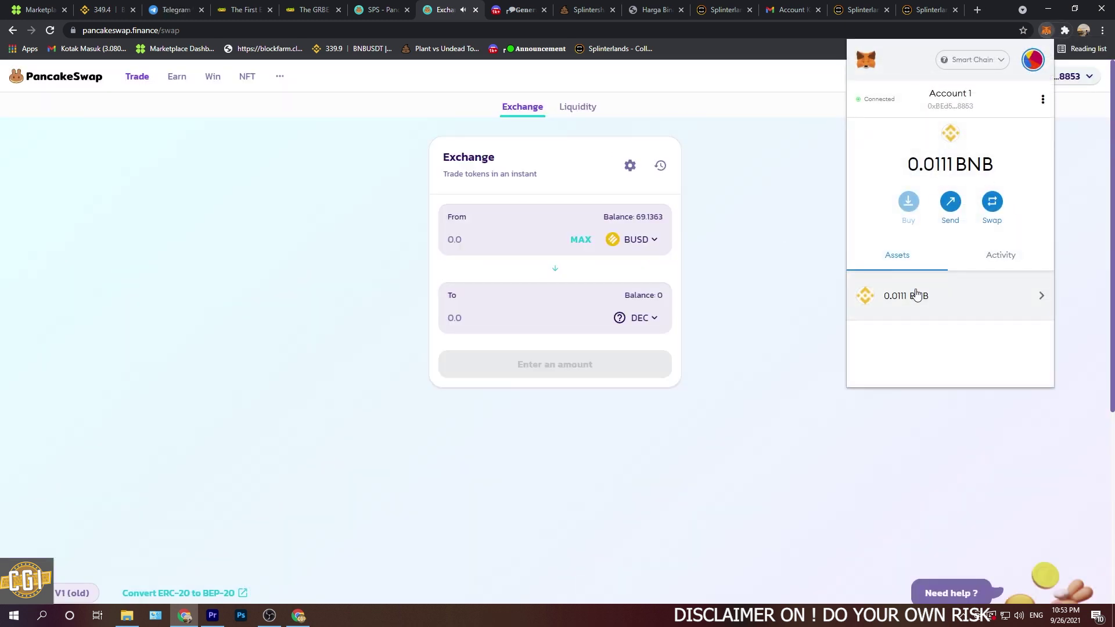
pyautogui.scroll(-3, 987, 302)
pyautogui.scroll(-3, 961, 286)
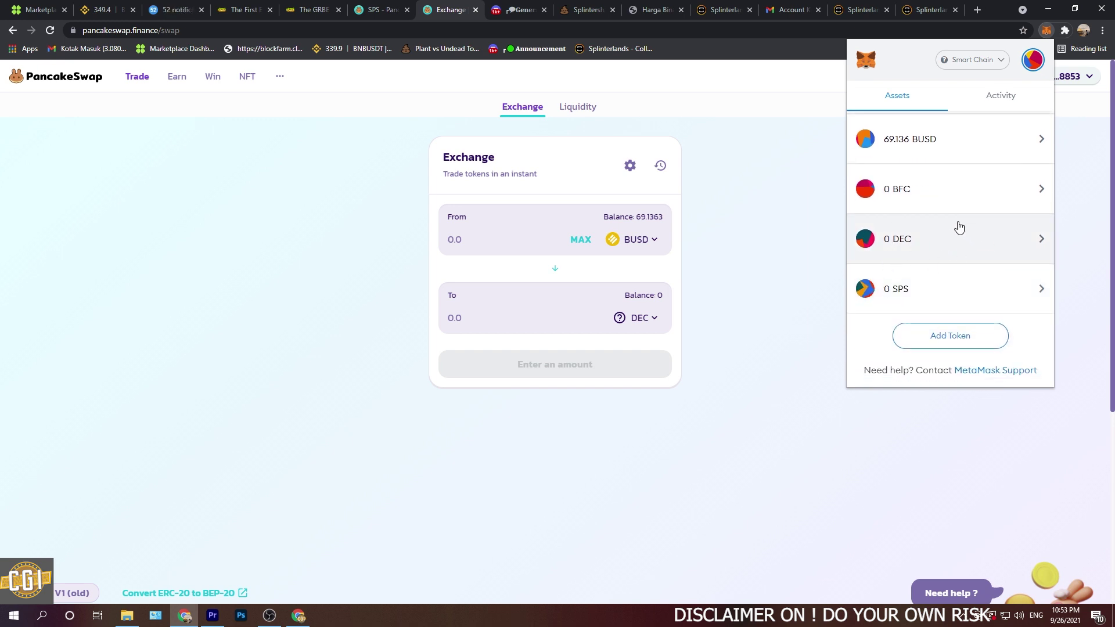
pyautogui.click(801, 241)
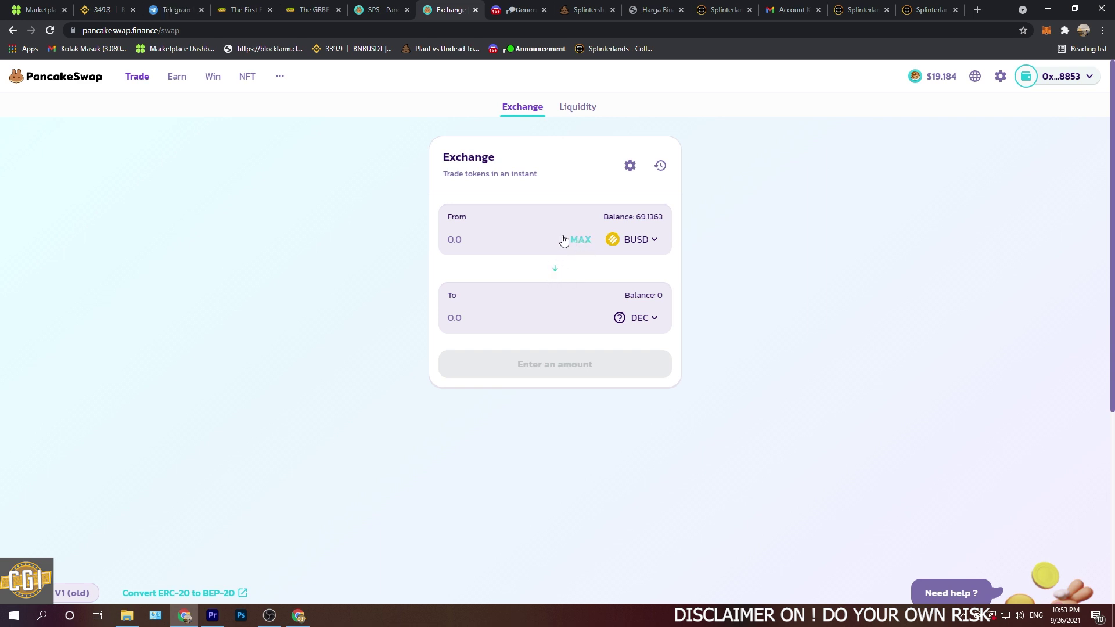
# Set the swap amount to 19 BUSD, and check the Dark Energy Crystals price on CoinMarketCap.
pyautogui.click(482, 243)
pyautogui.write('1')
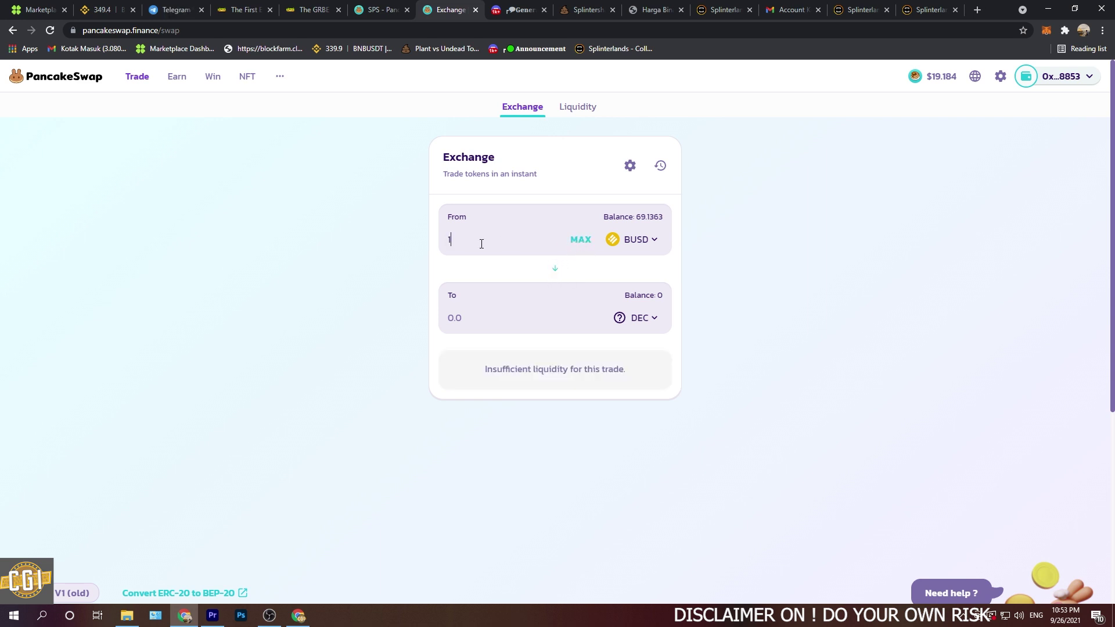
pyautogui.write('9')
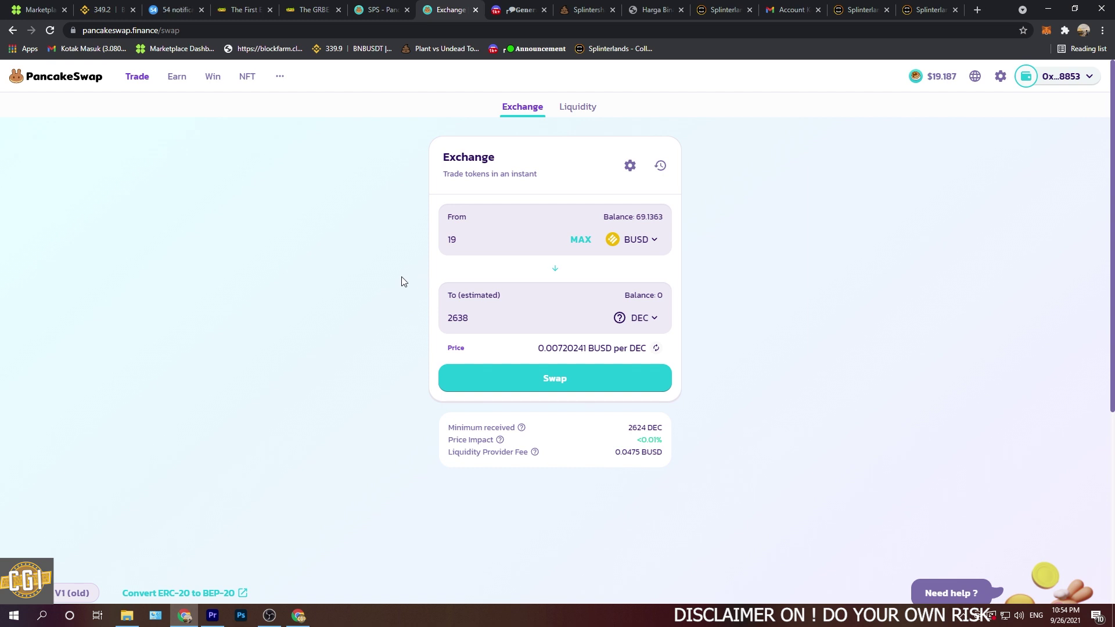
pyautogui.click(646, 4)
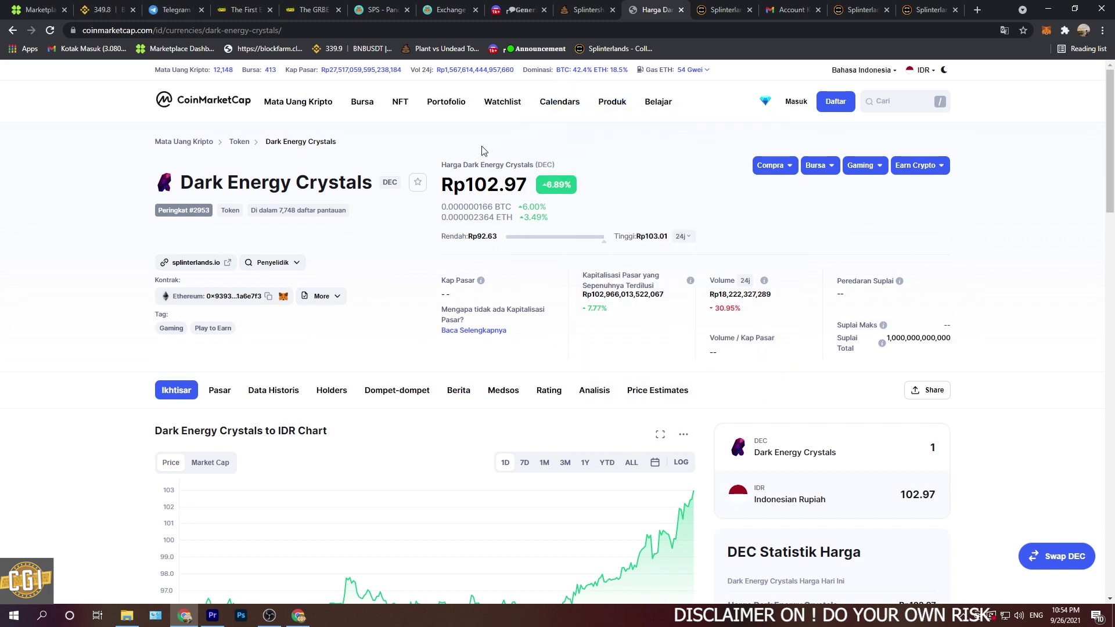
pyautogui.click(440, 8)
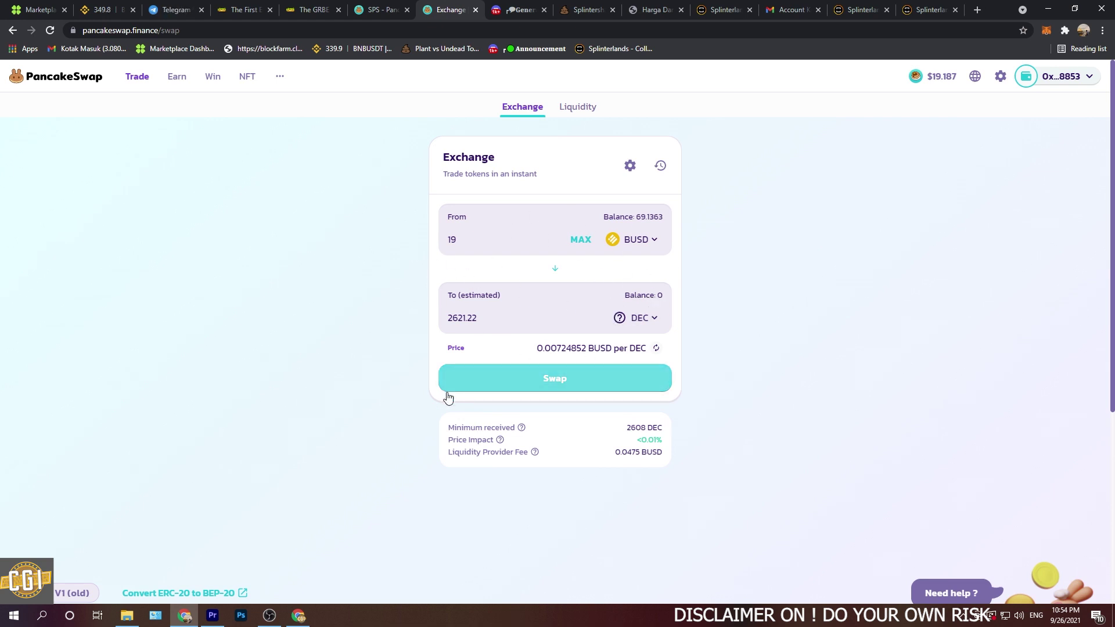
# Swap the 19 BUSD for DEC, approve the transaction in MetaMask and dismiss the receipt.
pyautogui.click(559, 381)
pyautogui.click(558, 447)
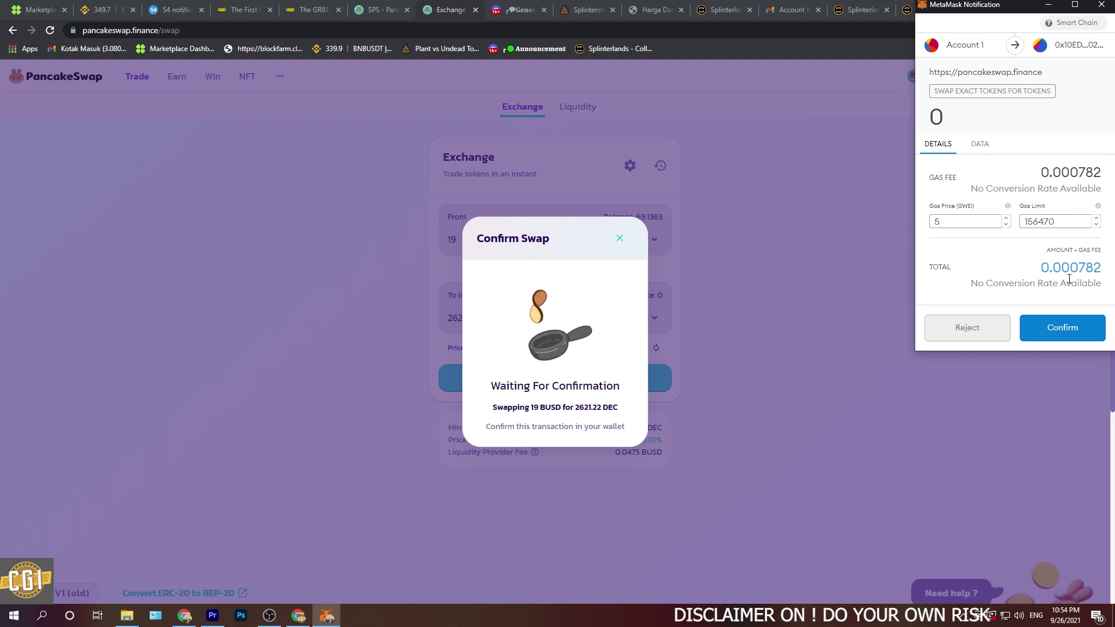
pyautogui.click(1058, 329)
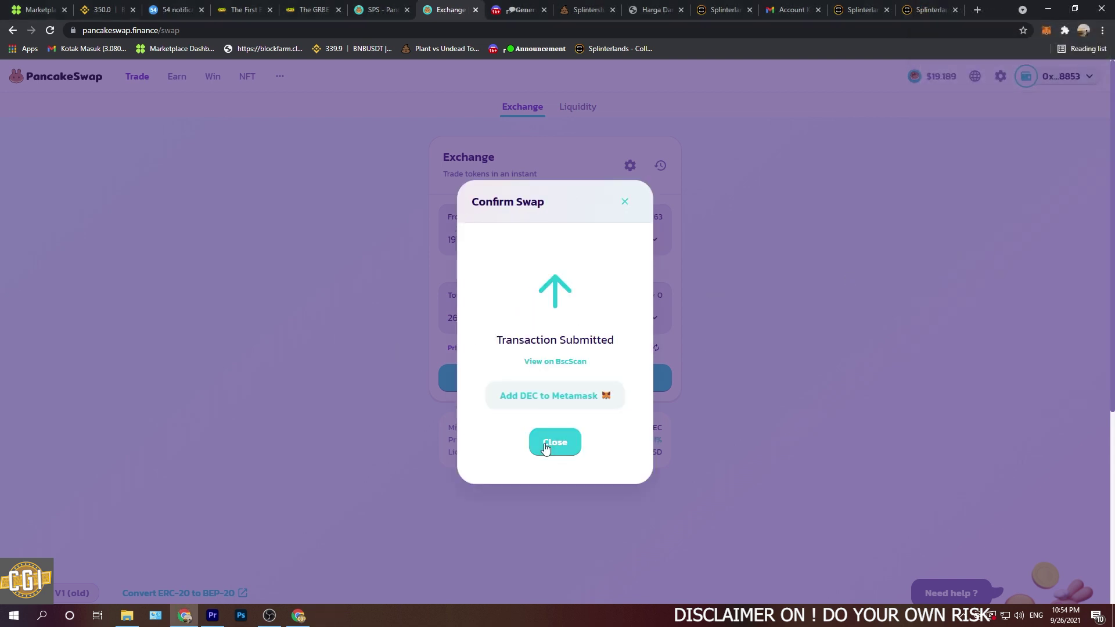
pyautogui.click(551, 451)
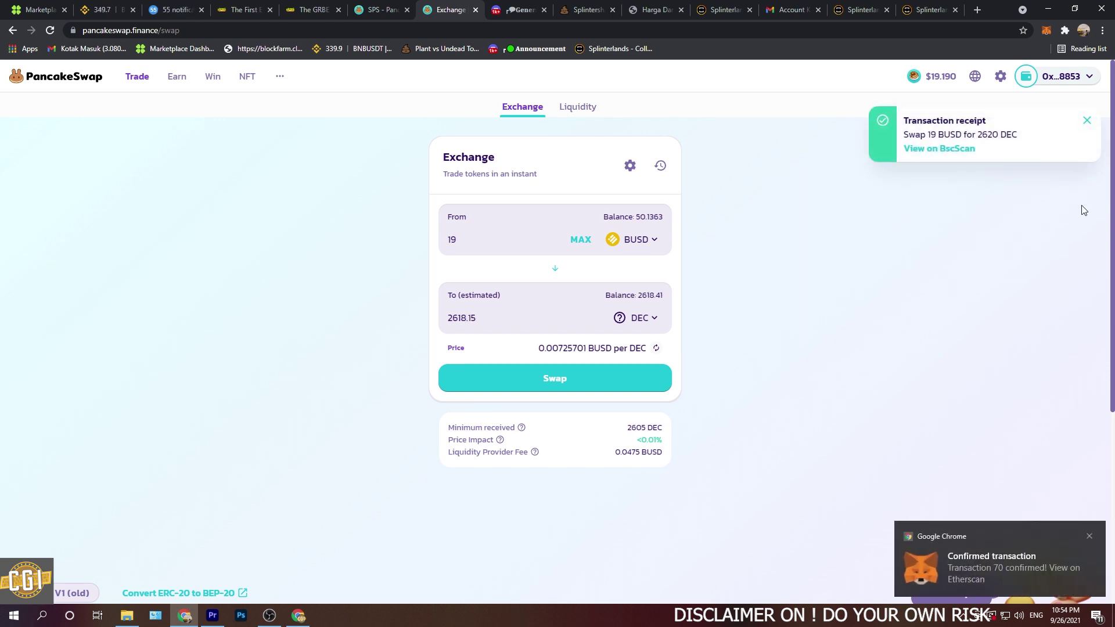
pyautogui.click(1085, 123)
# Check the DEC and remaining BUSD balances among the MetaMask assets.
pyautogui.click(1045, 30)
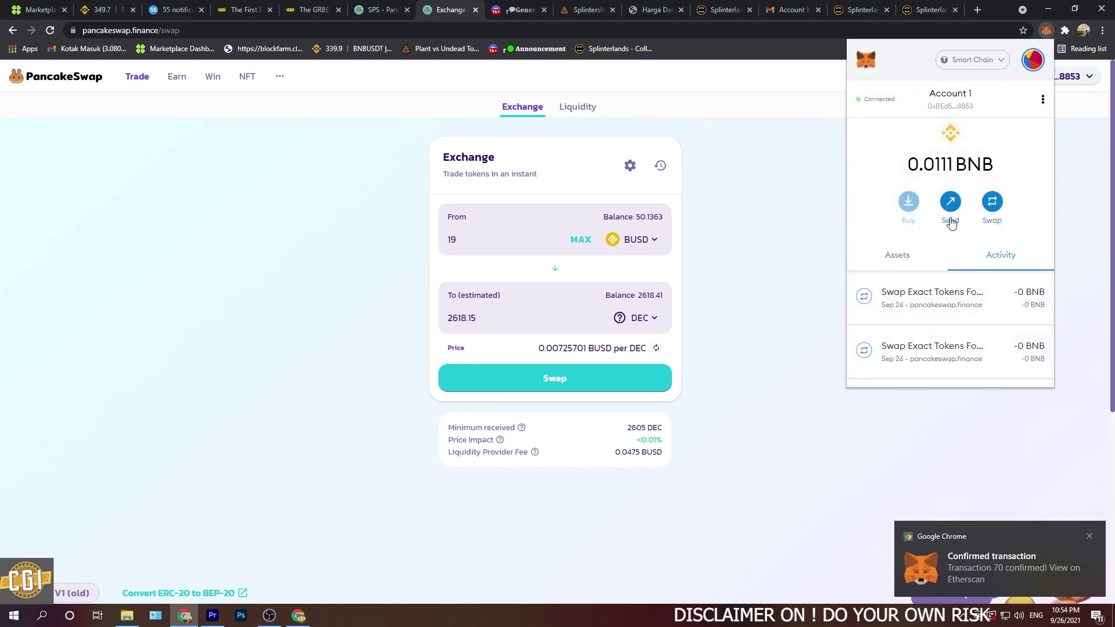
pyautogui.click(895, 257)
pyautogui.scroll(-4, 948, 296)
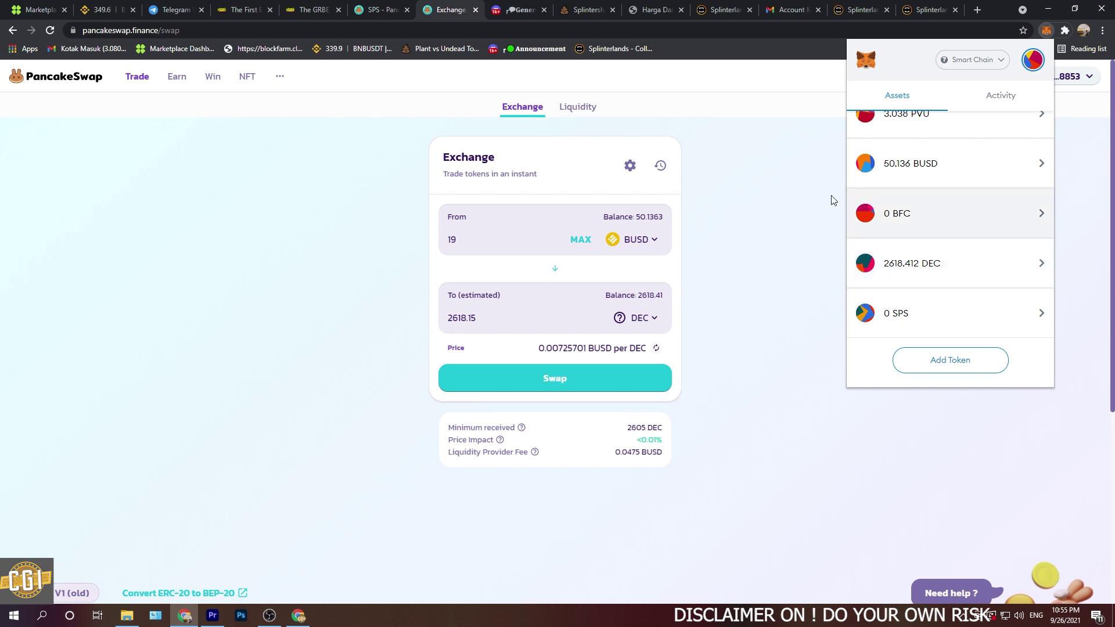
pyautogui.click(770, 163)
# Open the Dark Energy Crystals transfer form in Splinterlands and select the Binance Smart Chain wallet.
pyautogui.click(929, 9)
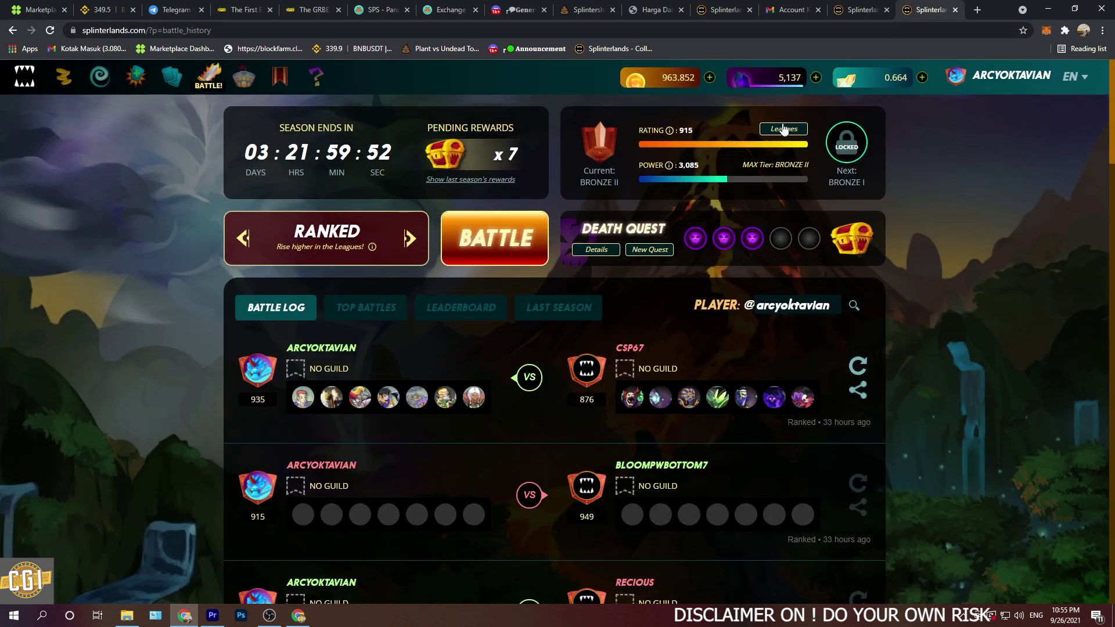
pyautogui.moveTo(769, 74)
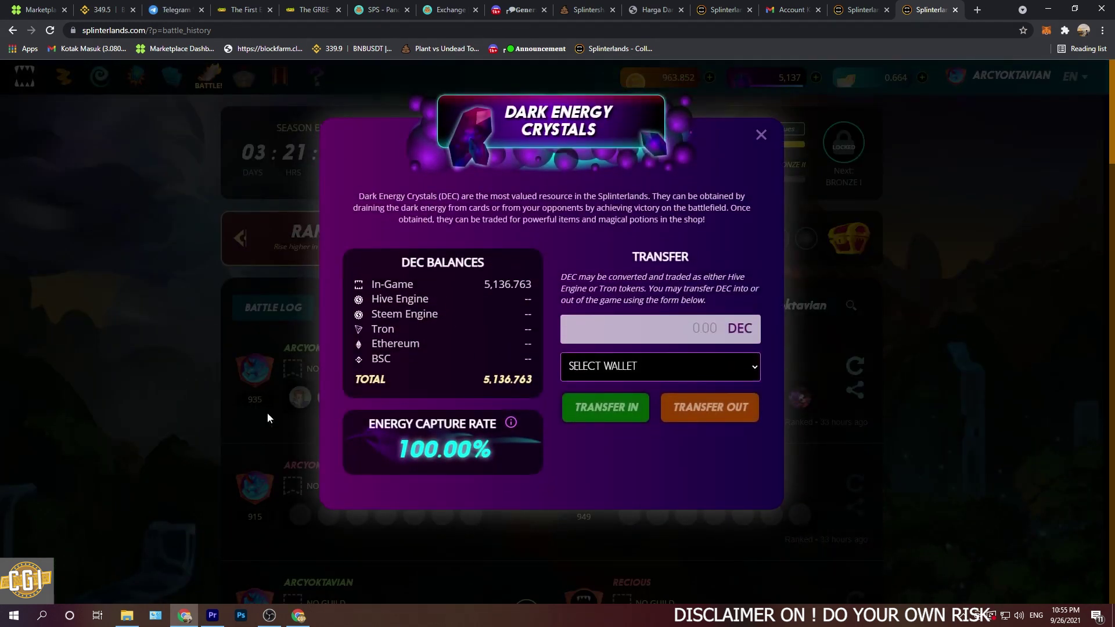
pyautogui.click(659, 369)
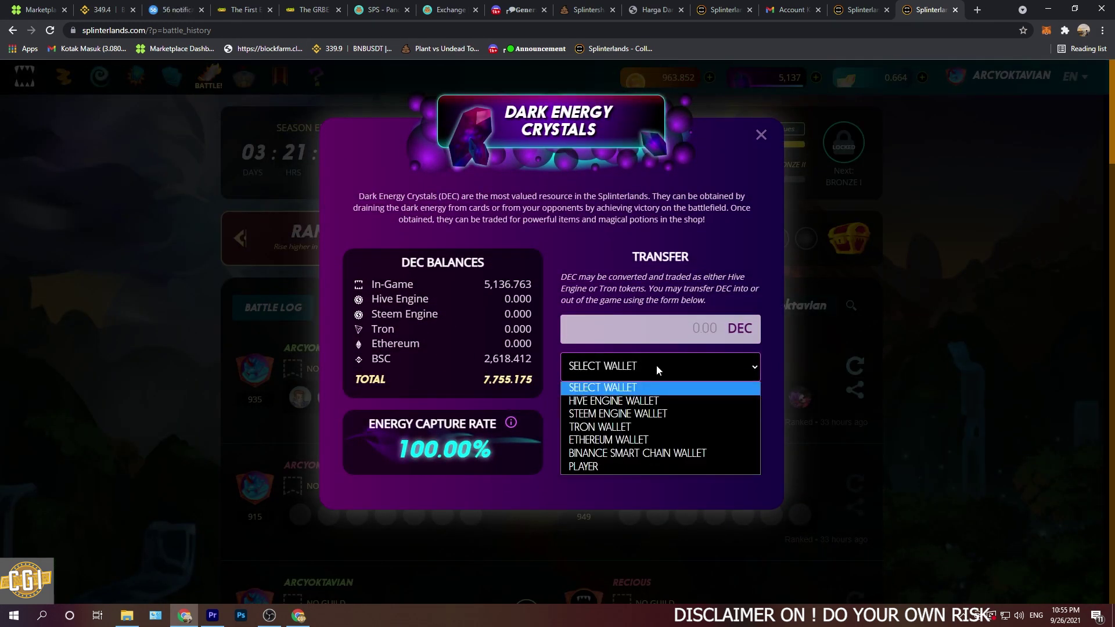
pyautogui.click(623, 457)
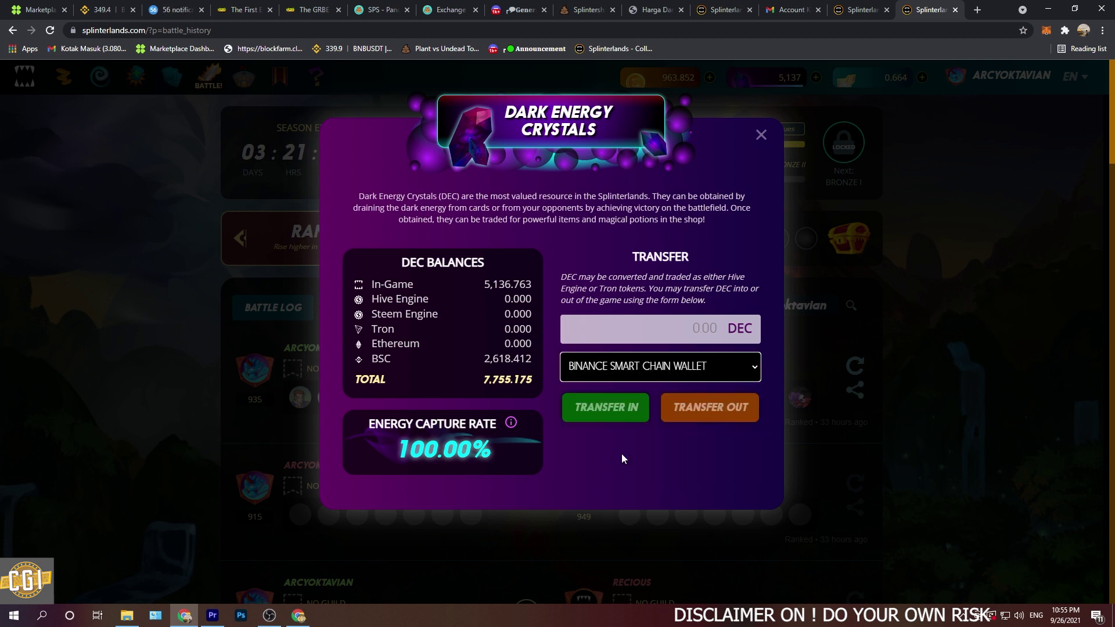
# Copy the whole-number part of the BSC balance into the transfer amount, setting it to 2618 DEC.
pyautogui.click(563, 341)
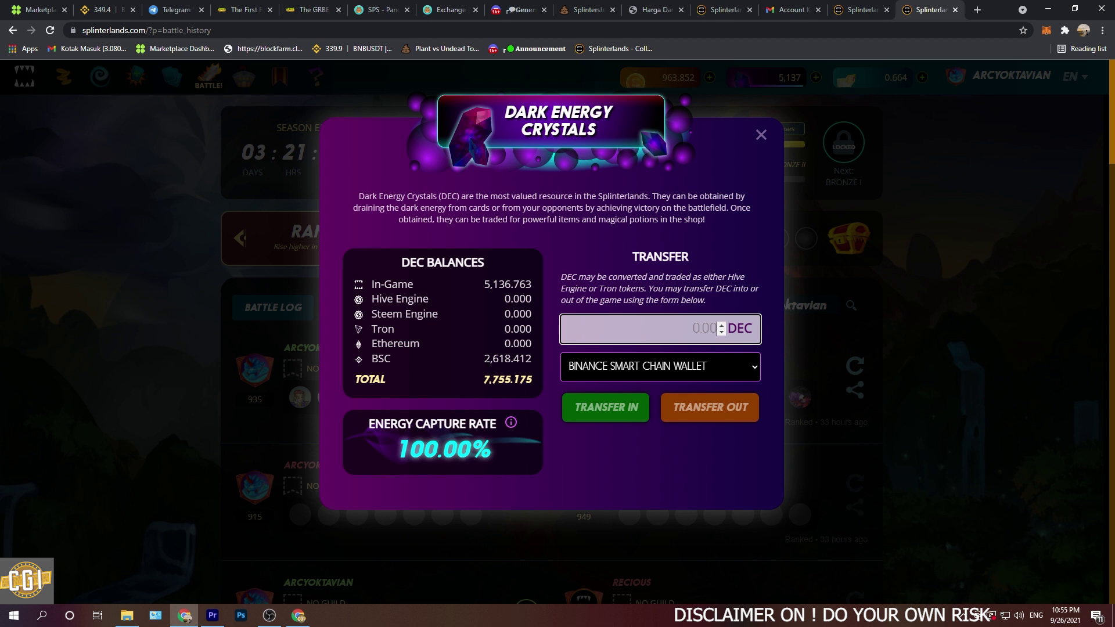
pyautogui.moveTo(485, 358); pyautogui.dragTo(511, 359)
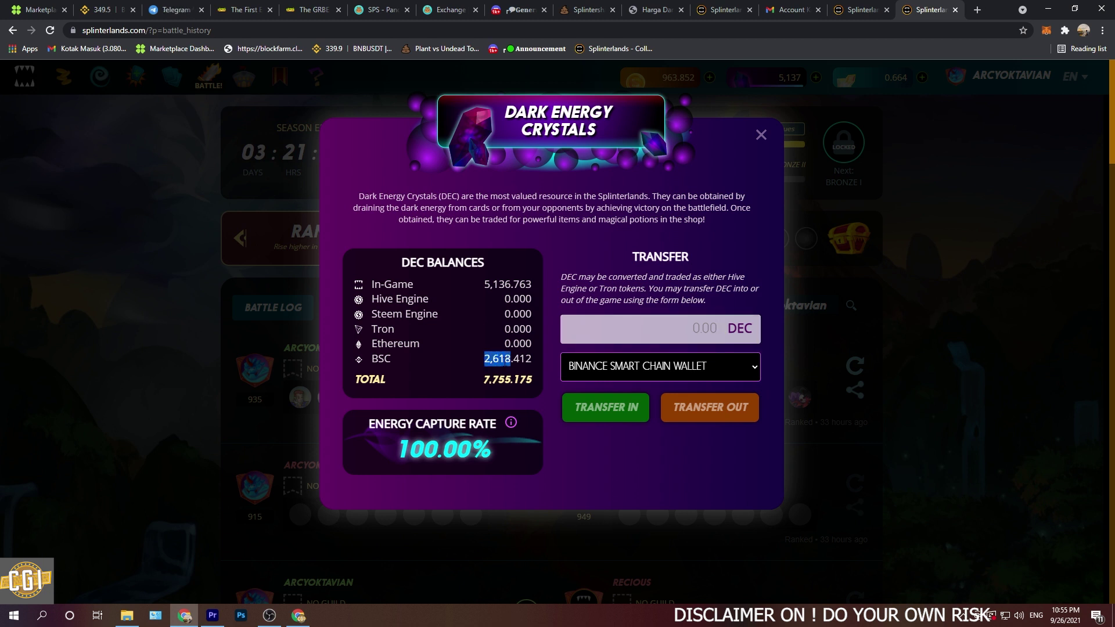
pyautogui.rightClick(500, 358)
pyautogui.click(523, 367)
pyautogui.rightClick(693, 332)
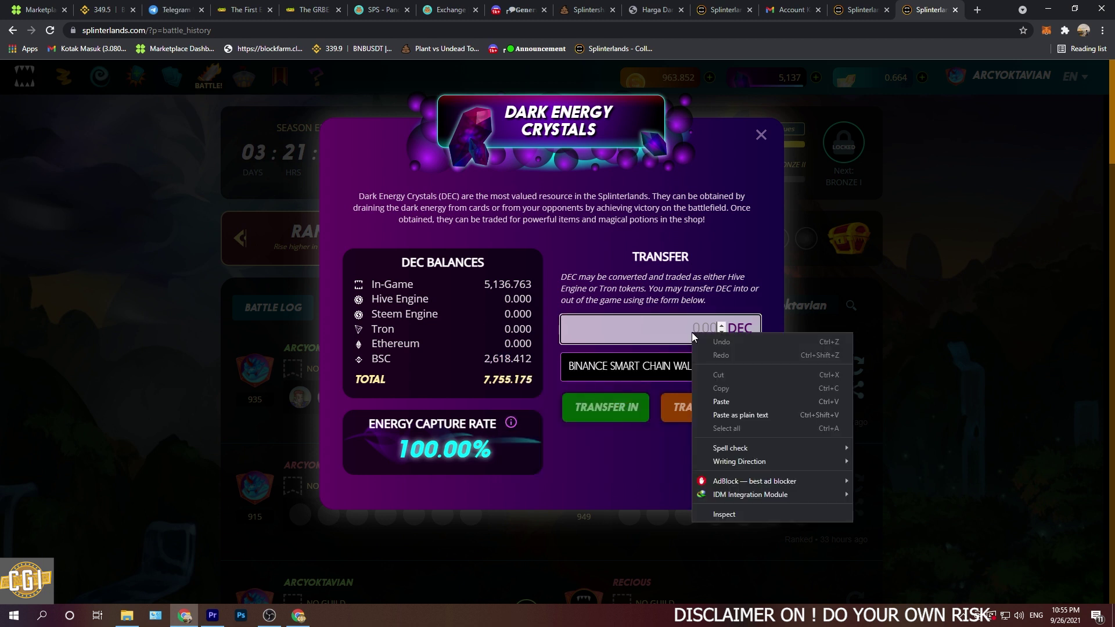
pyautogui.click(719, 402)
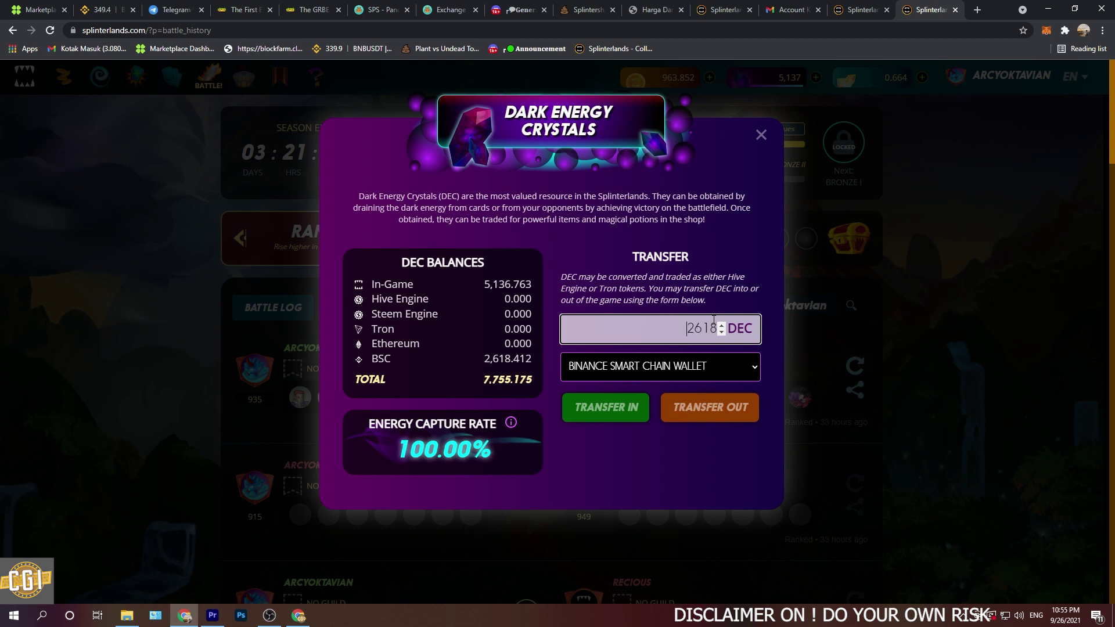
# Transfer the 2618 DEC into the game, authorizing the connection and transaction in MetaMask, and open the transaction on BscScan.
pyautogui.click(608, 409)
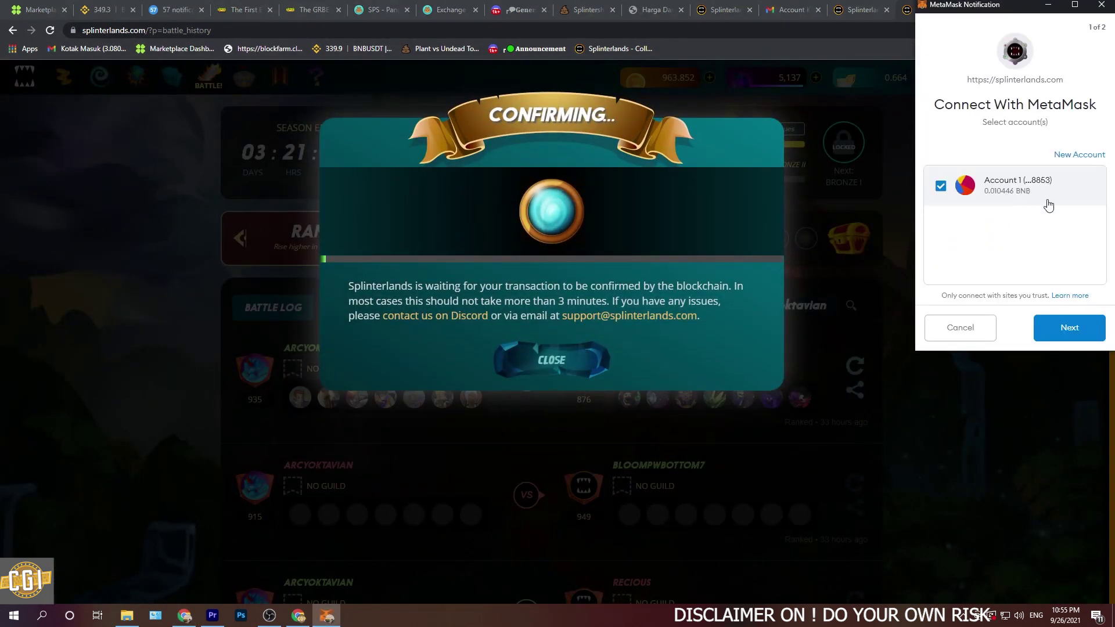
pyautogui.click(1061, 336)
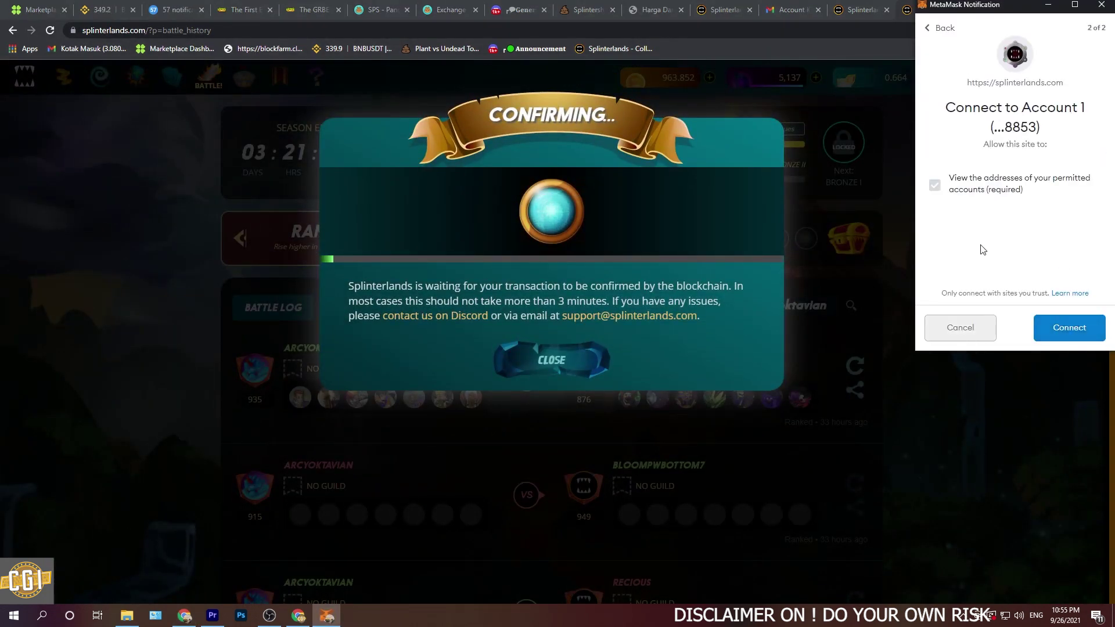
pyautogui.click(1067, 327)
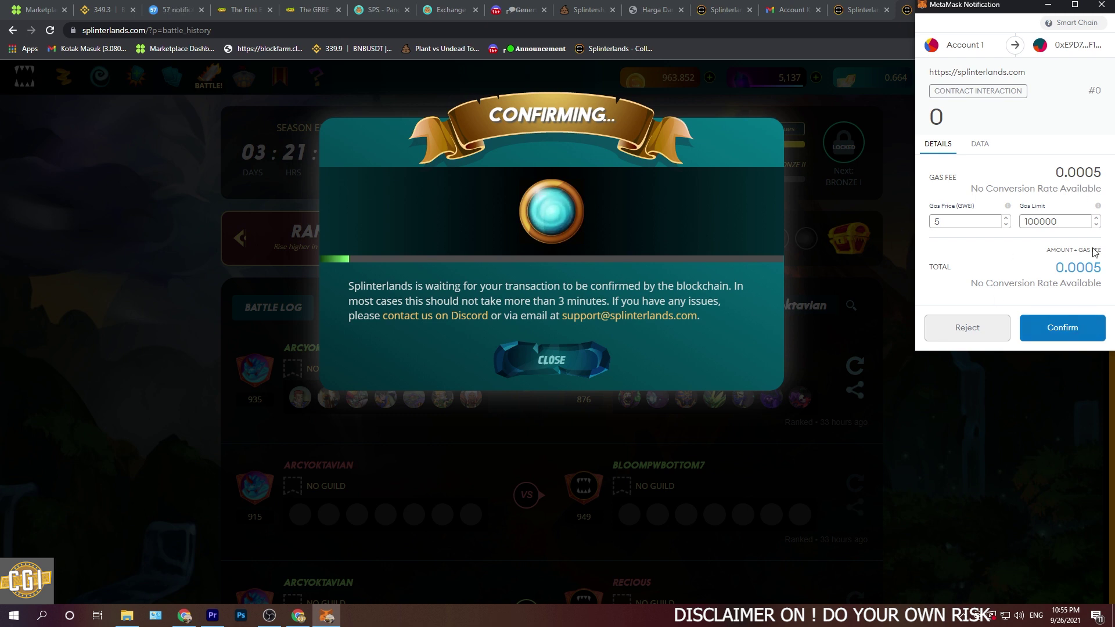
pyautogui.click(1075, 333)
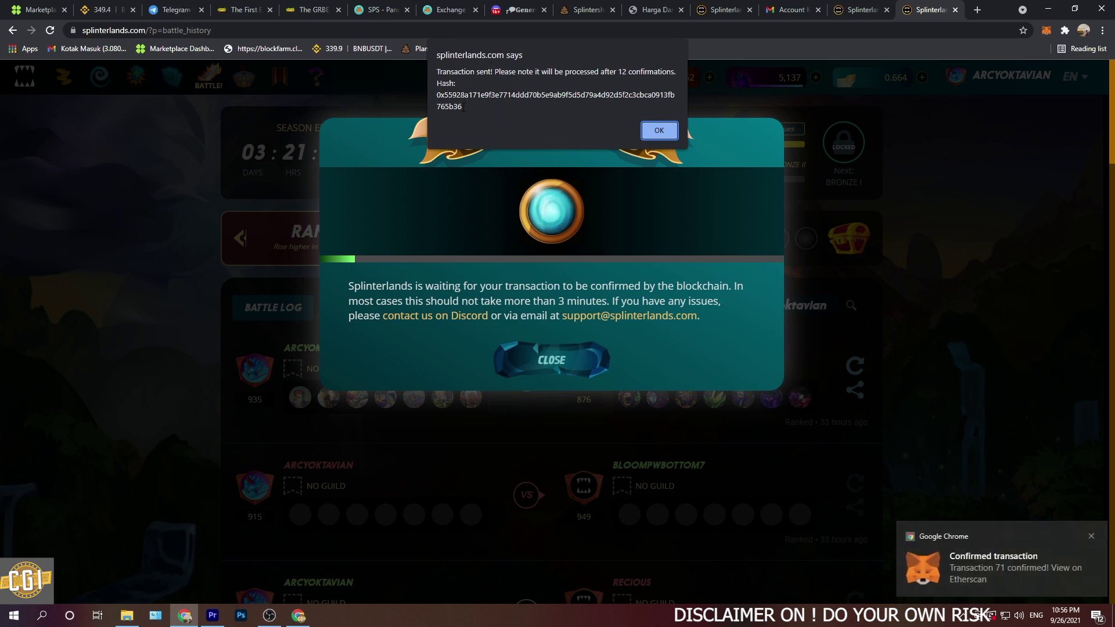
pyautogui.click(649, 130)
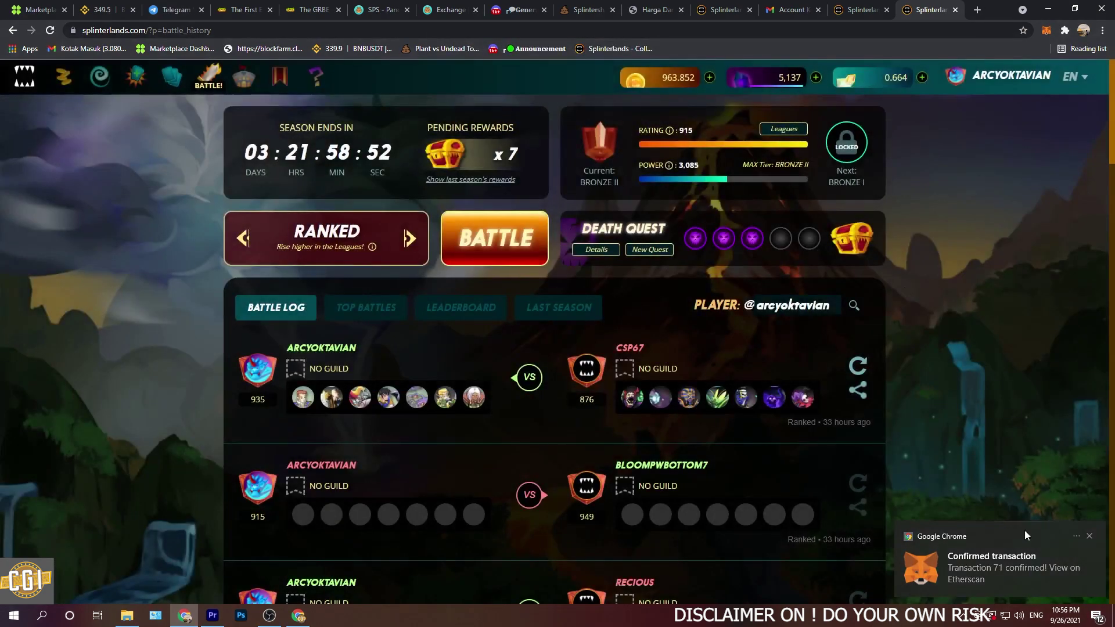
pyautogui.click(1030, 566)
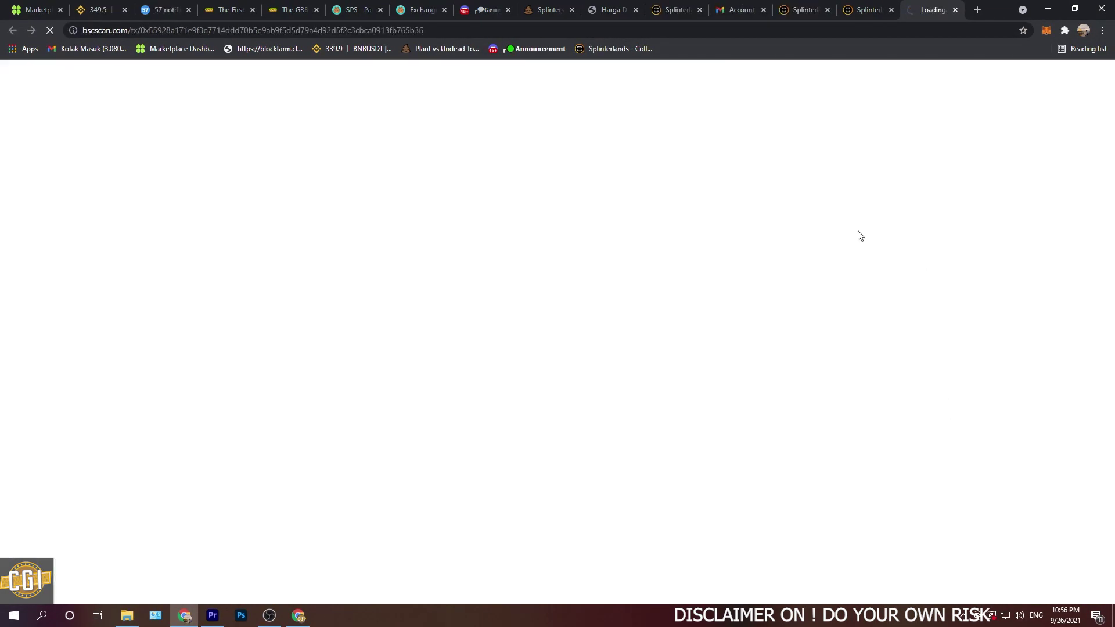